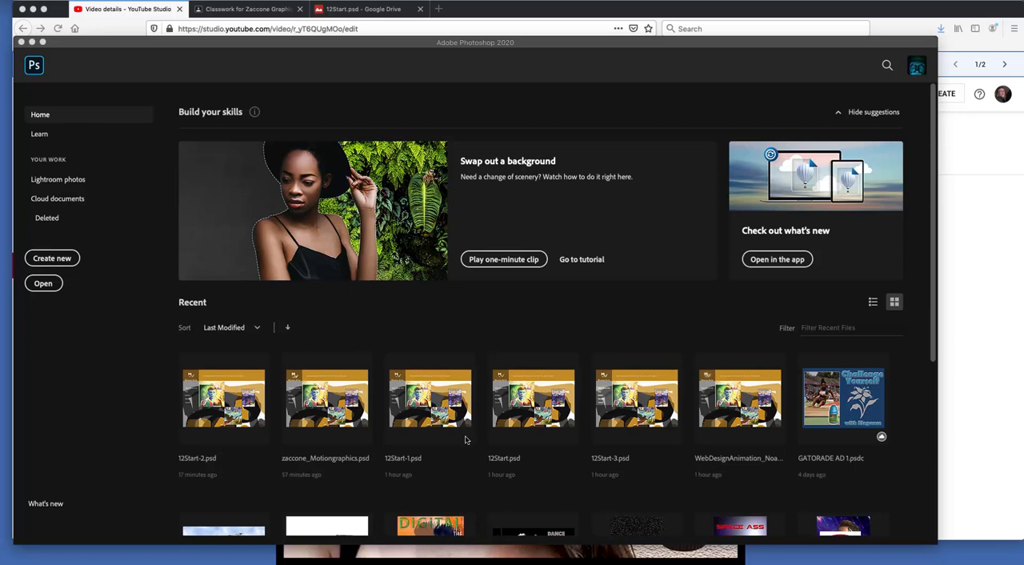
# Step: Switch to Google Classroom and examine the Animating Web Graphics in Photoshop assignment and its attachments
pyautogui.click(242, 8)
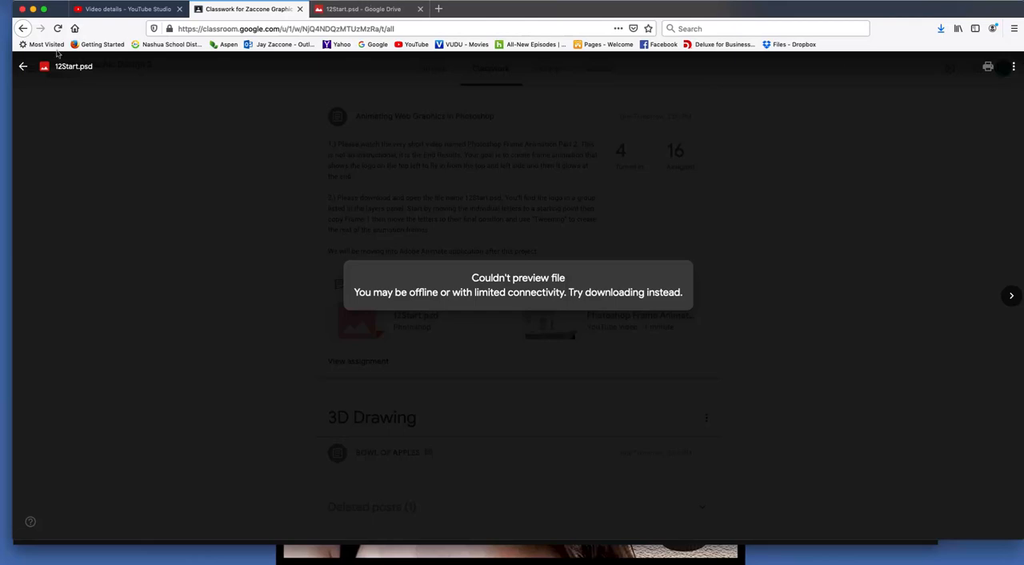
pyautogui.click(23, 66)
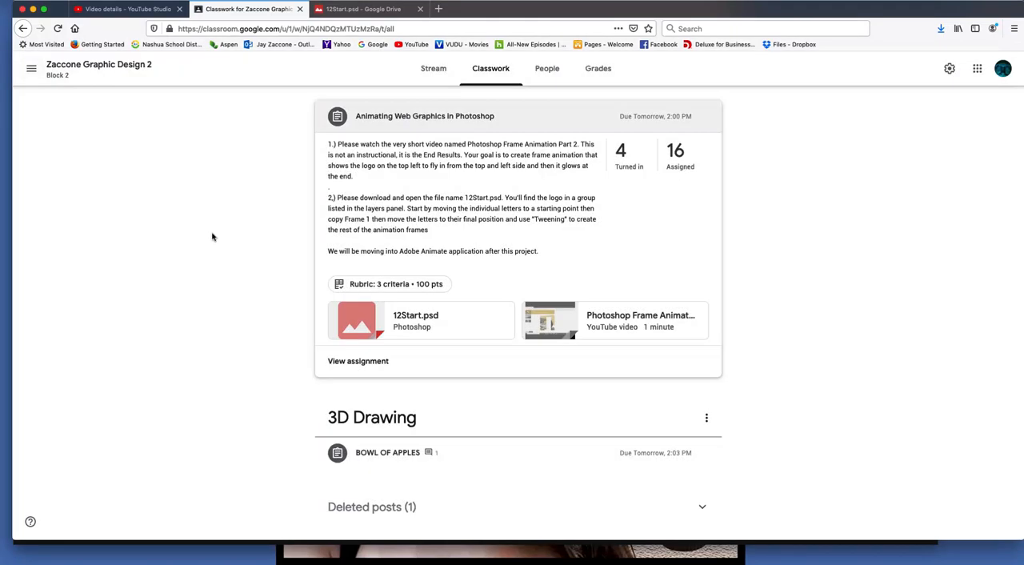
pyautogui.scroll(5, 213, 235)
pyautogui.scroll(3, 213, 248)
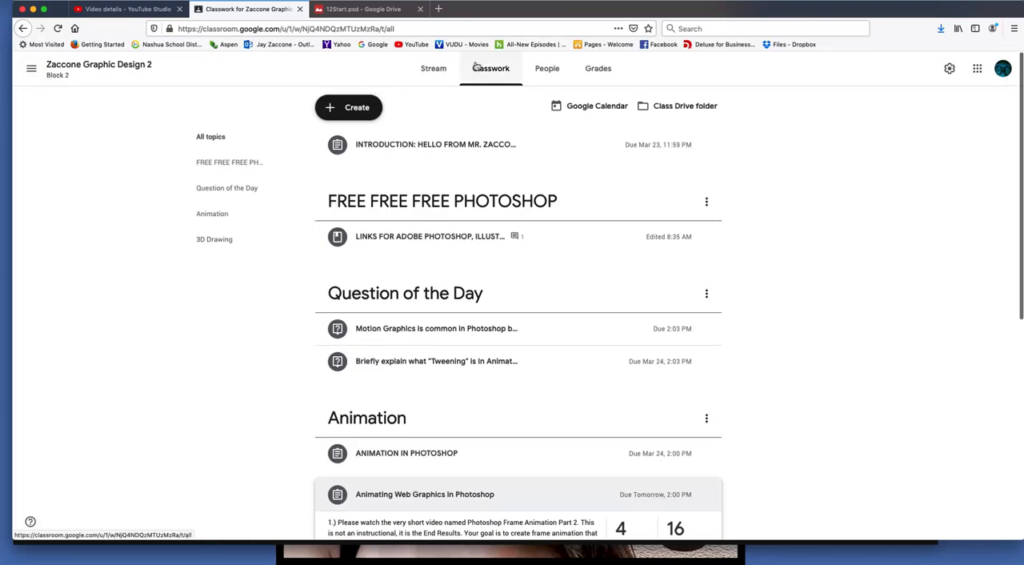
pyautogui.scroll(-1, 460, 295)
pyautogui.scroll(-2, 460, 295)
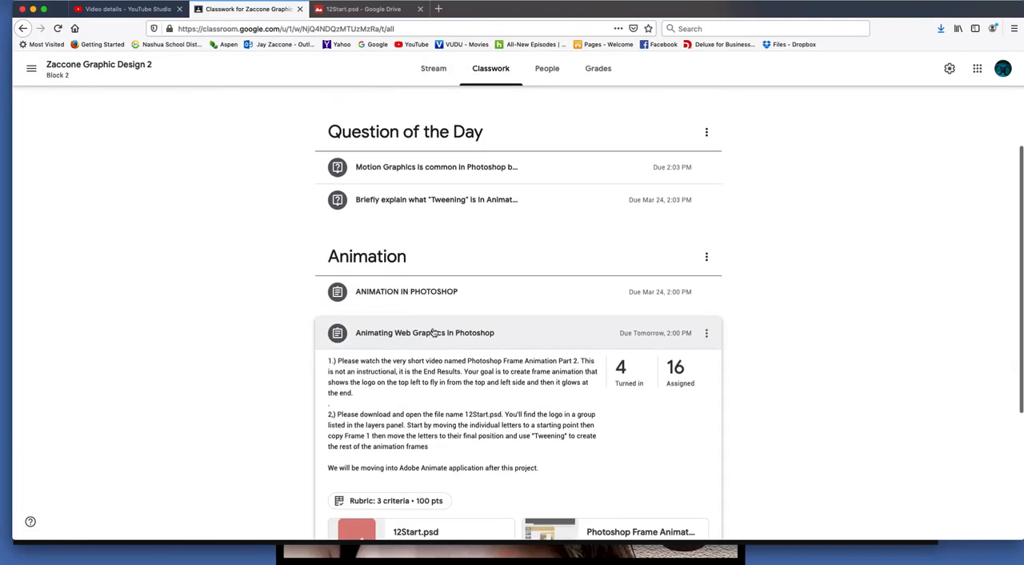
pyautogui.scroll(-3, 195, 307)
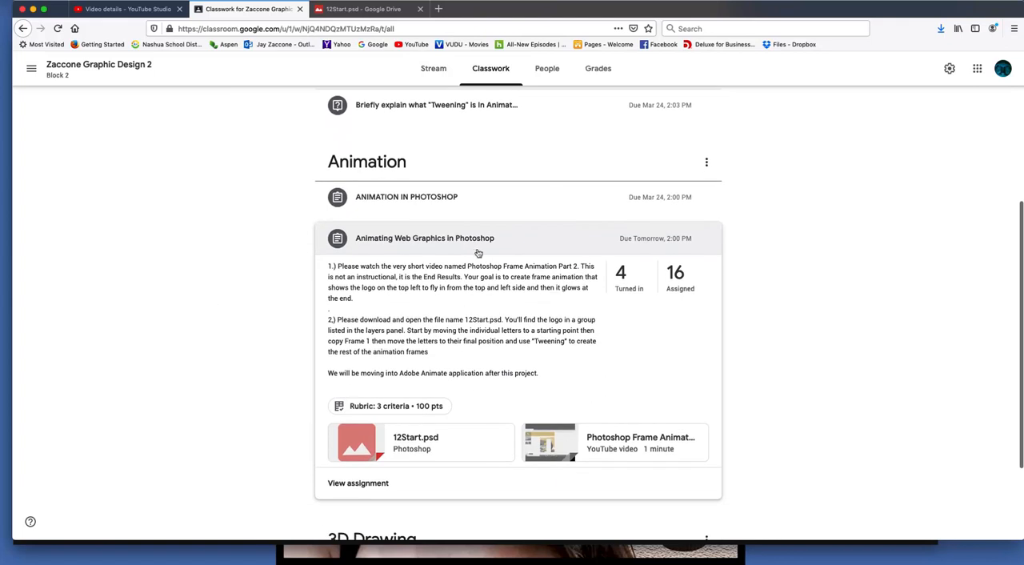
pyautogui.scroll(-1, 495, 241)
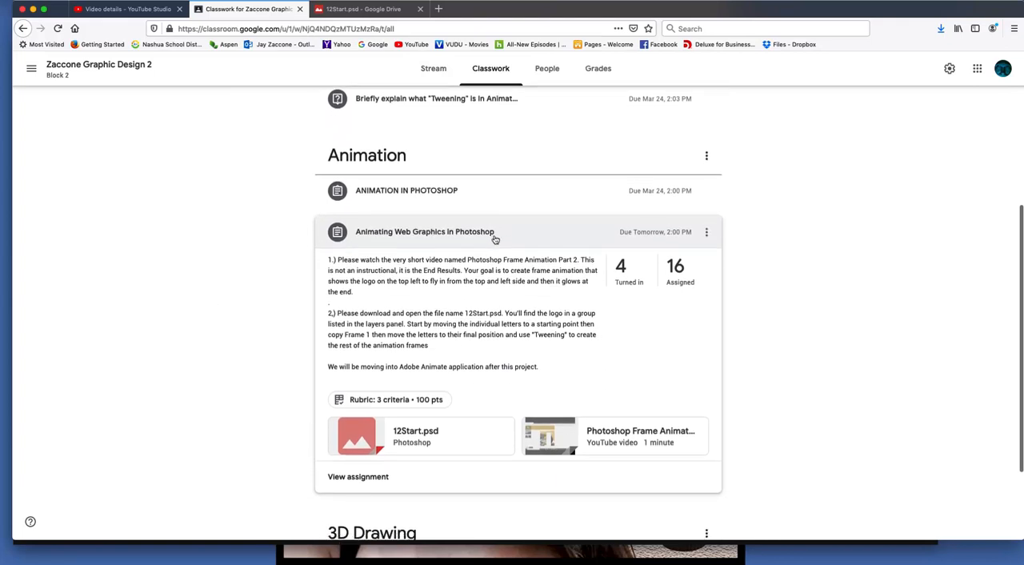
pyautogui.scroll(1, 495, 239)
pyautogui.scroll(-1, 495, 239)
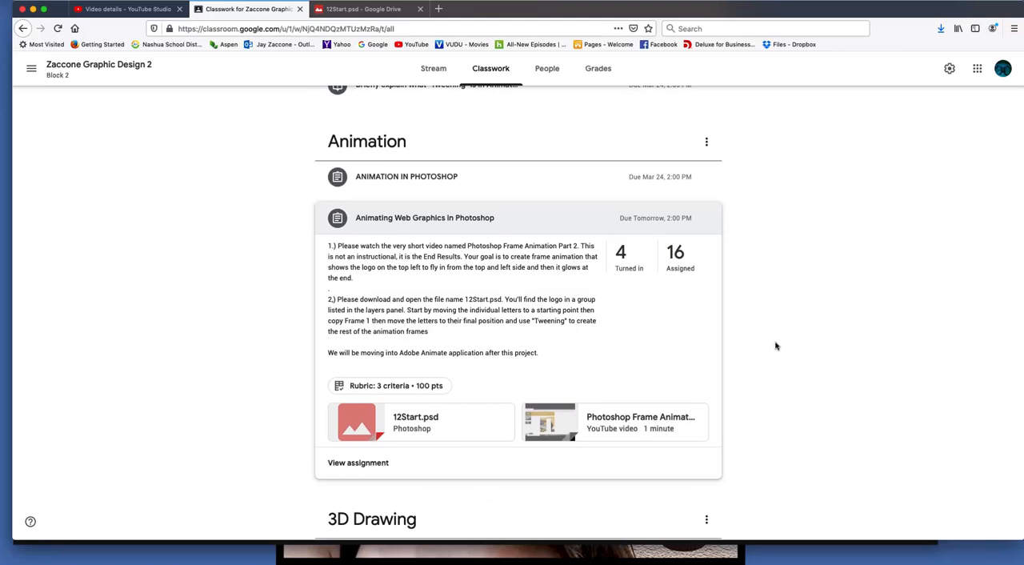
# Step: Watch the attached Photoshop Frame Animation Part 2 video full screen from about 0:48 and close it
pyautogui.click(557, 424)
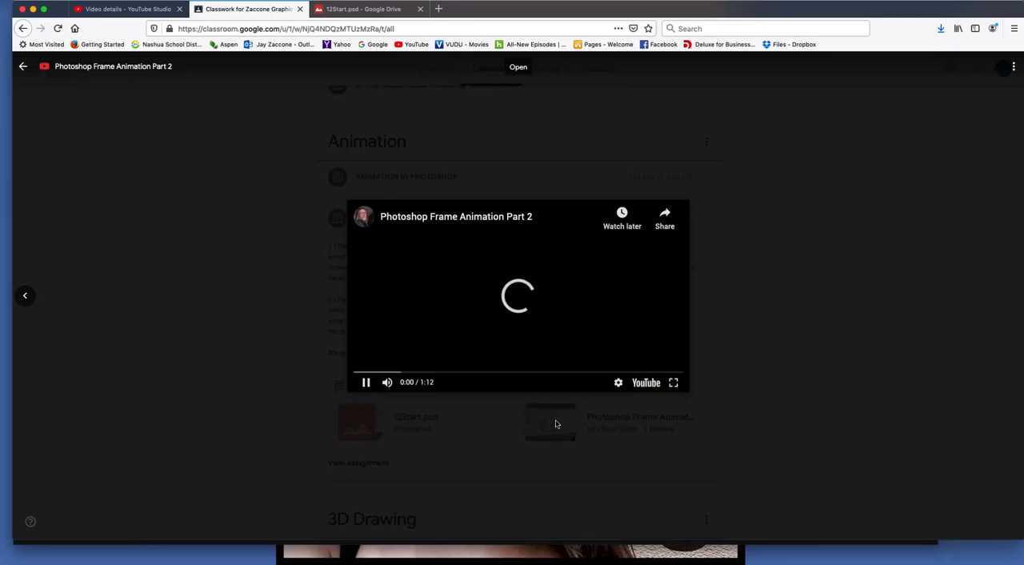
pyautogui.click(572, 374)
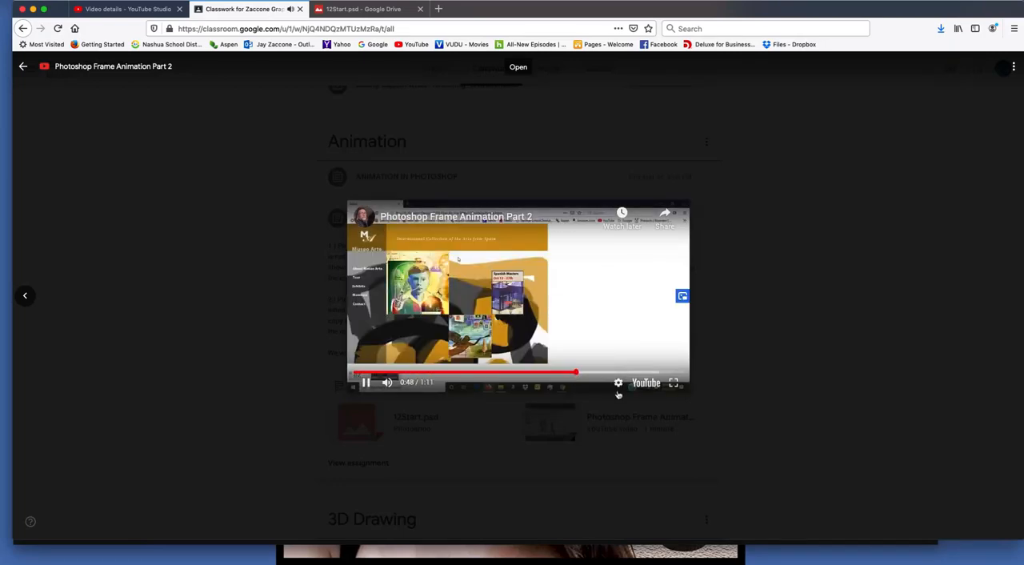
pyautogui.click(673, 384)
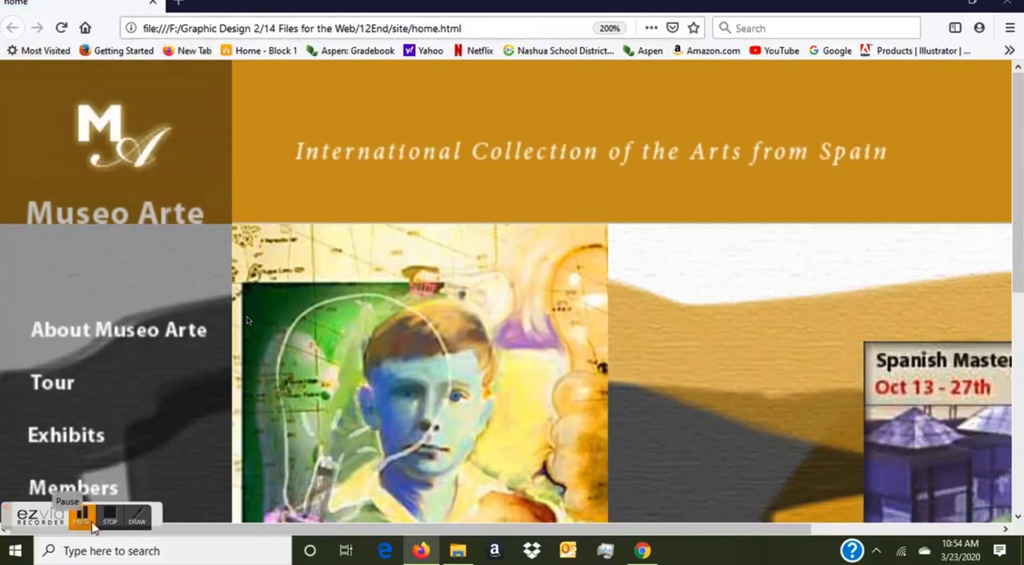
pyautogui.press('Escape')
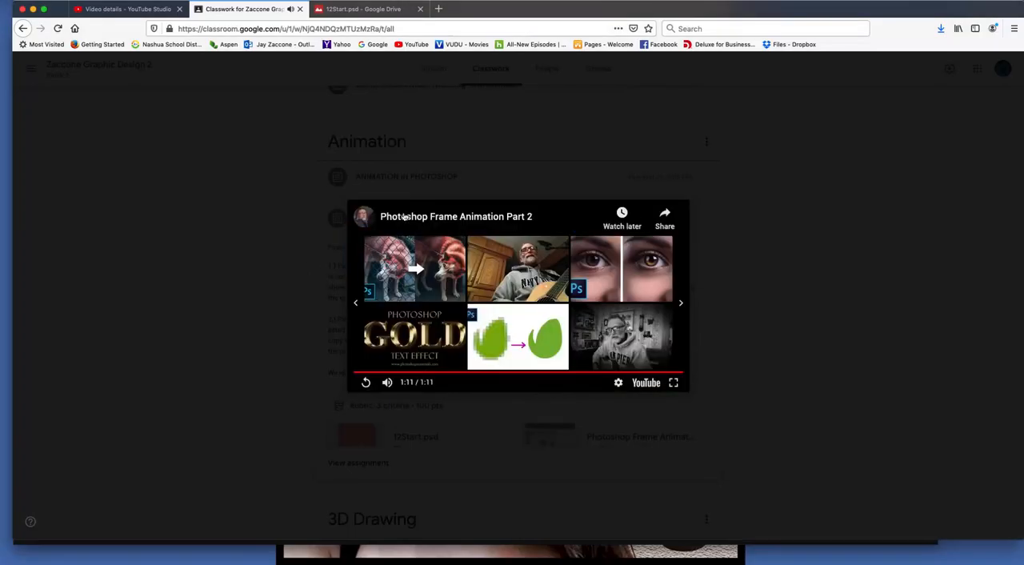
pyautogui.click(255, 232)
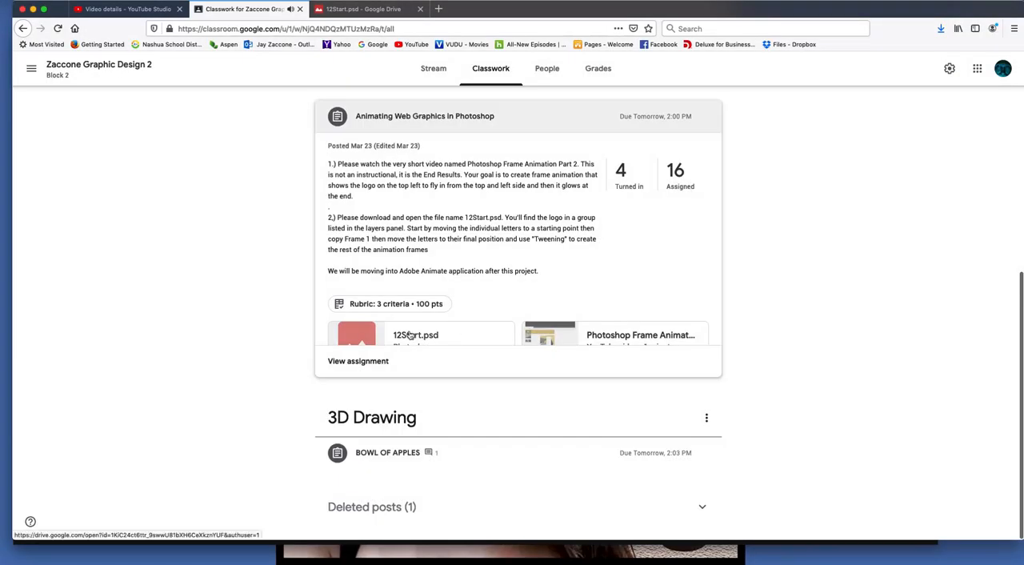
# Step: Open the assignment's 12Start.psd attachment in a new window and start downloading it
pyautogui.scroll(-1, 408, 334)
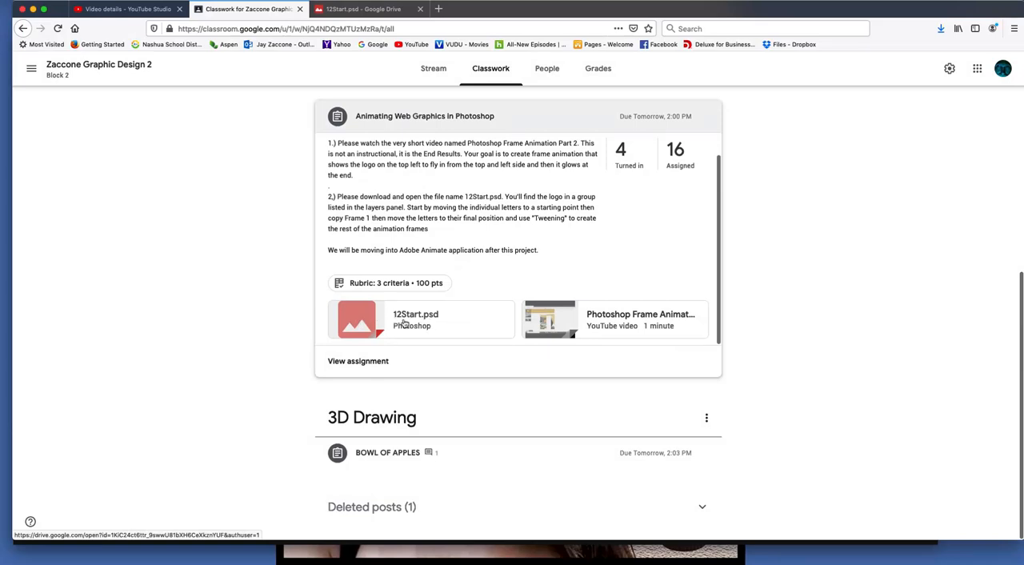
pyautogui.click(373, 321)
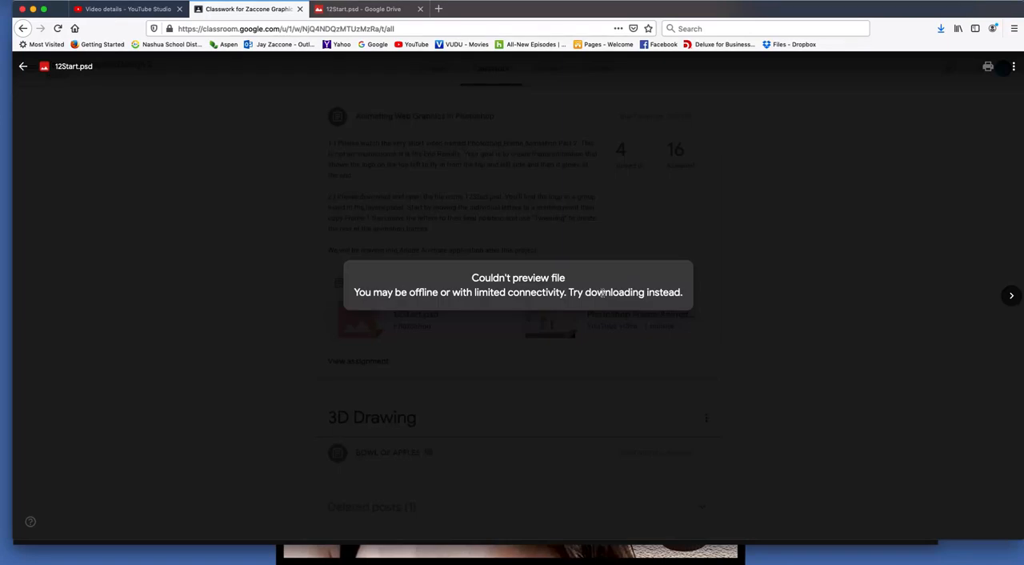
pyautogui.click(1013, 68)
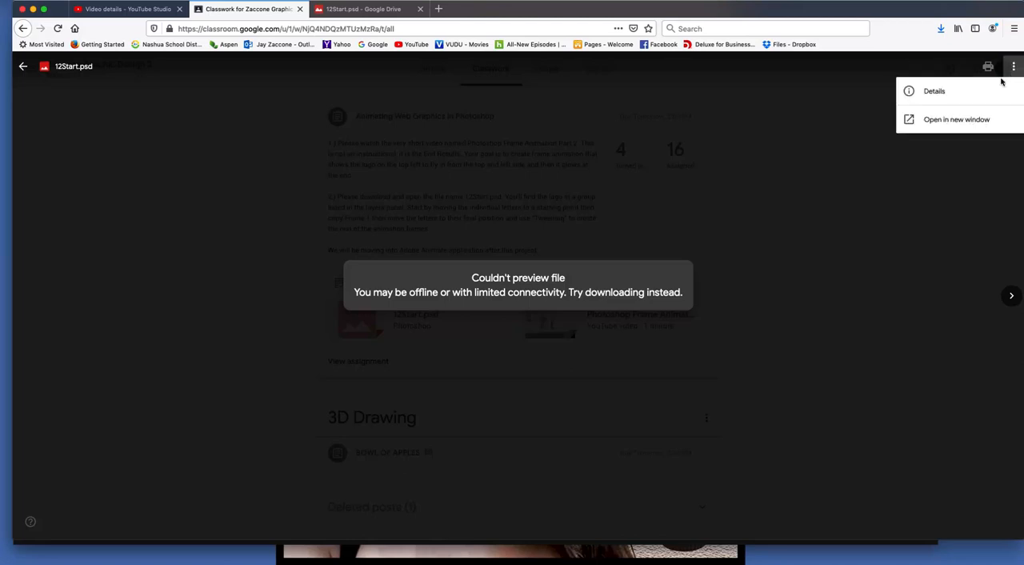
pyautogui.click(959, 123)
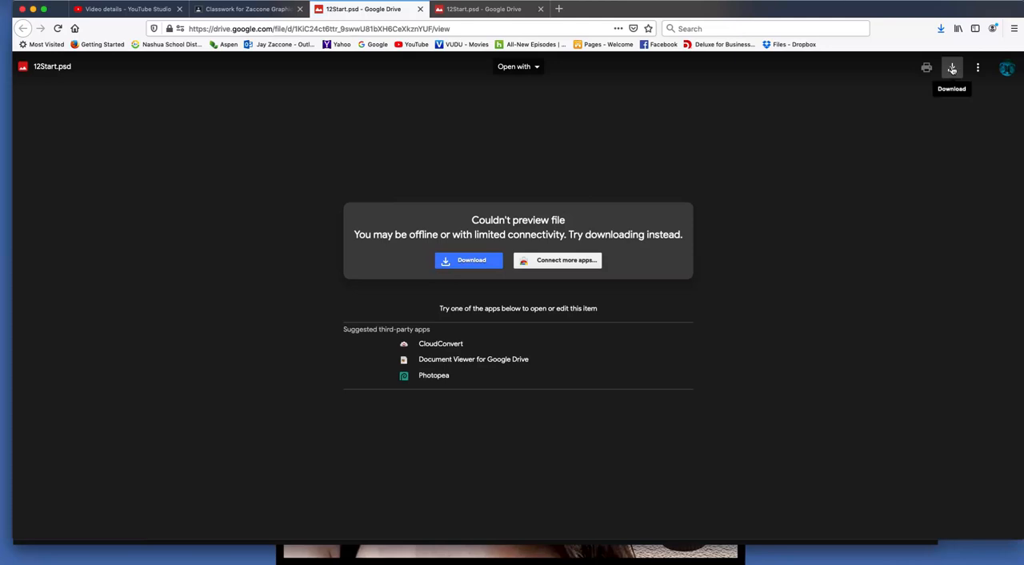
pyautogui.click(471, 263)
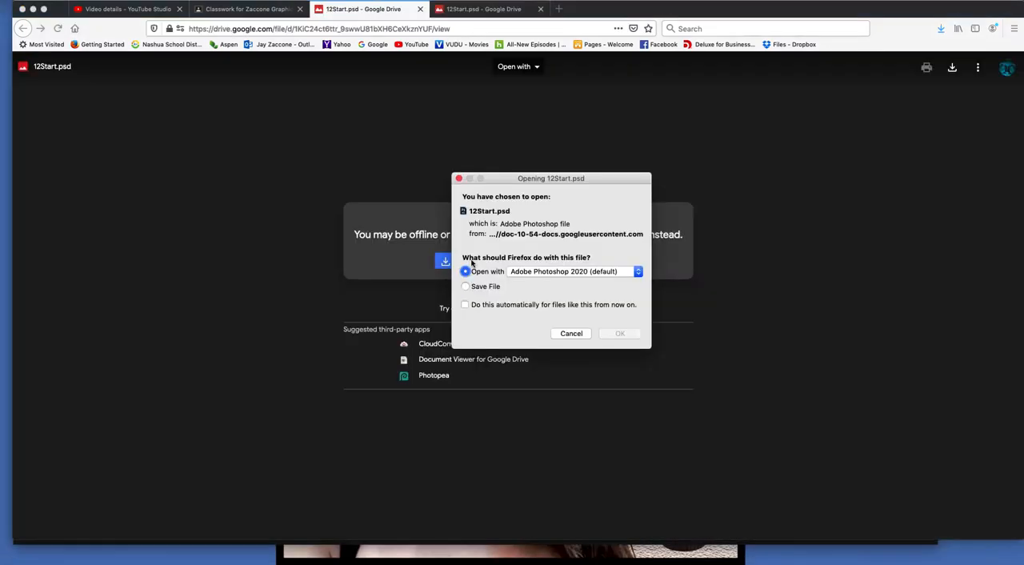
pyautogui.moveTo(540, 179); pyautogui.dragTo(559, 169)
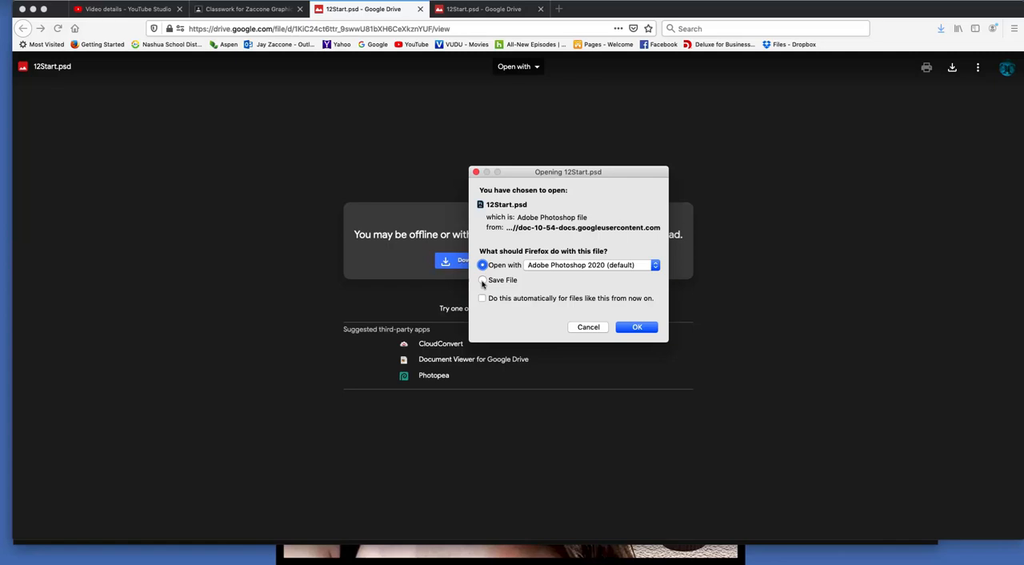
pyautogui.click(559, 269)
pyautogui.click(559, 269)
pyautogui.click(567, 267)
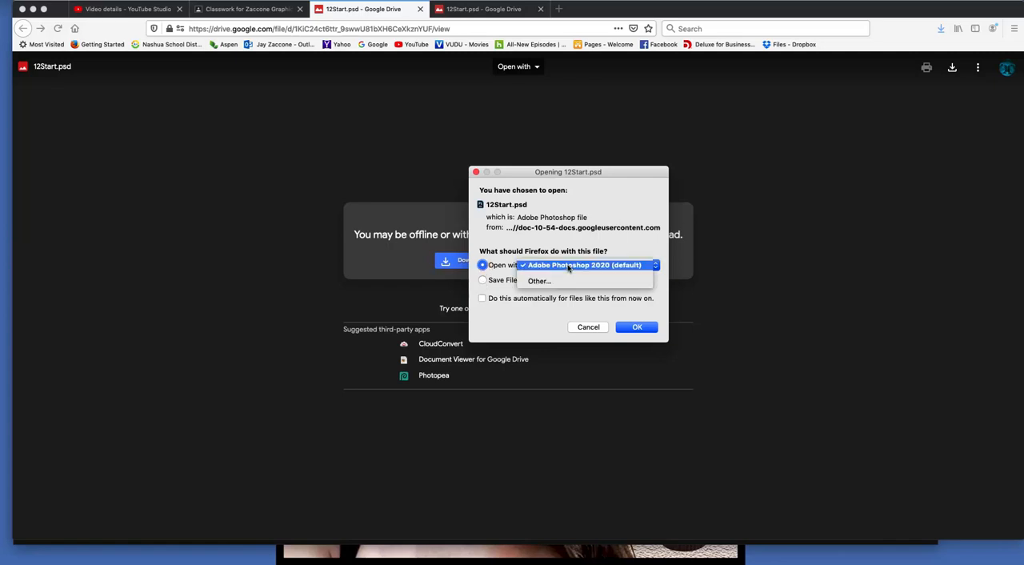
pyautogui.click(560, 282)
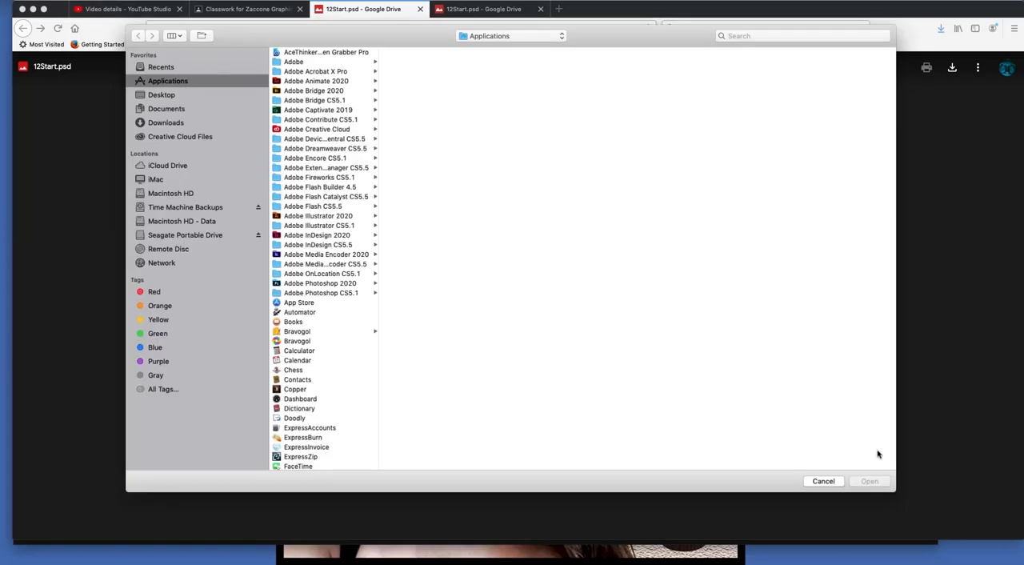
pyautogui.click(823, 480)
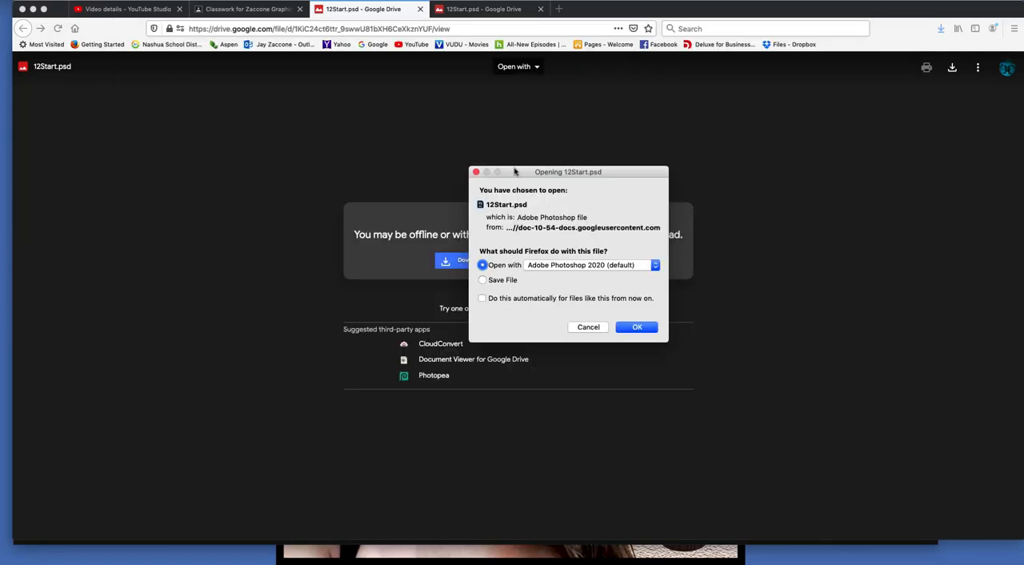
# Step: Open the 12Start.psd download with Adobe Photoshop 2020
pyautogui.click(638, 328)
pyautogui.click(641, 328)
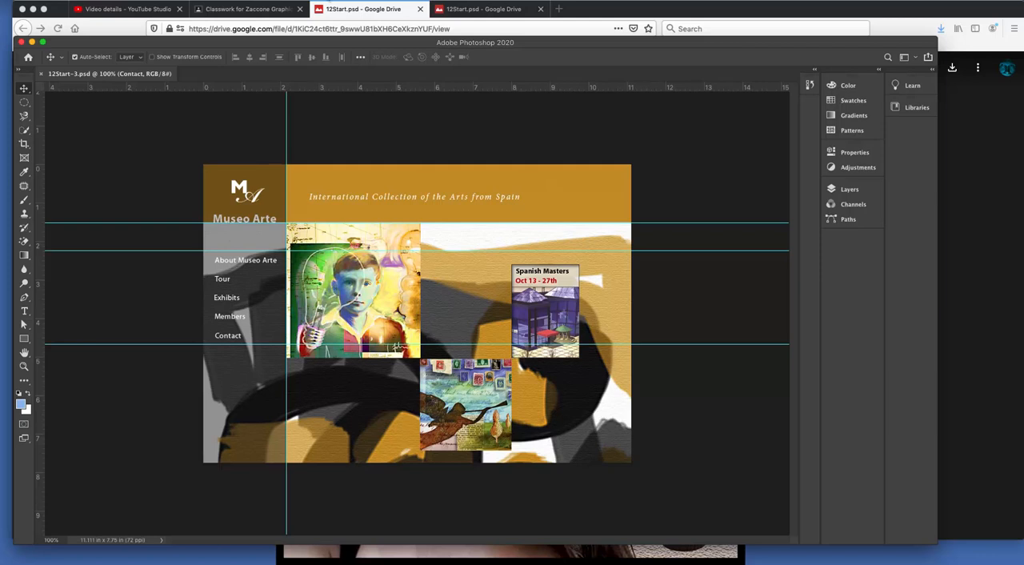
# Step: Switch to the Motion workspace and clear the artwork by collapsing the panel dock and moving the Layers panel aside
pyautogui.click(327, 1)
pyautogui.moveTo(355, 17)
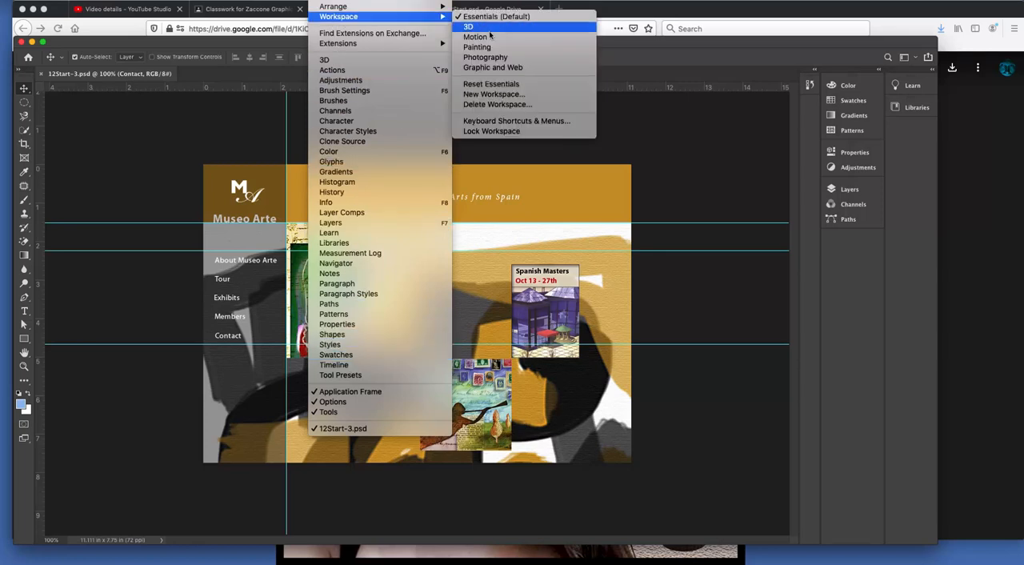
pyautogui.click(485, 36)
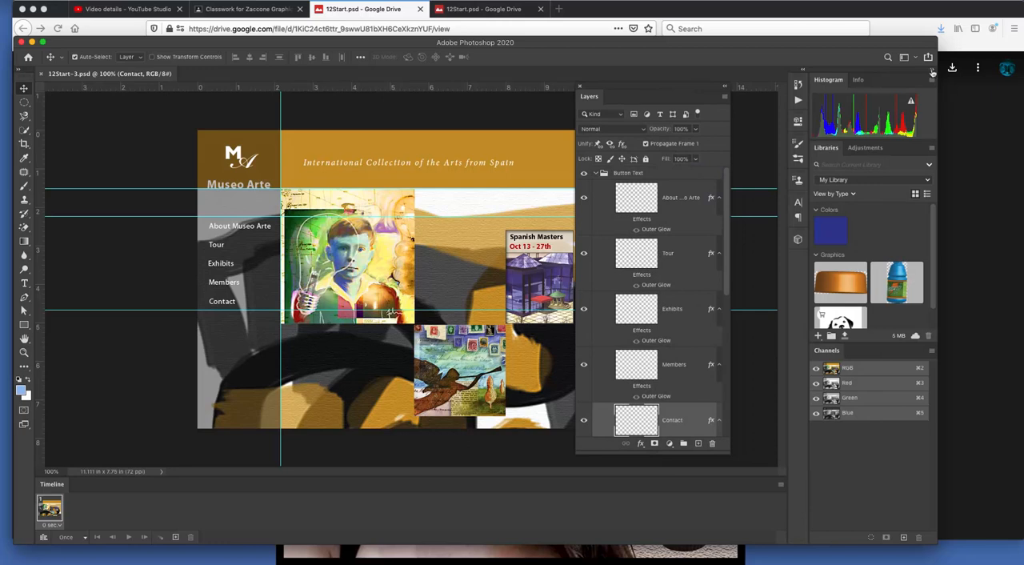
pyautogui.click(930, 72)
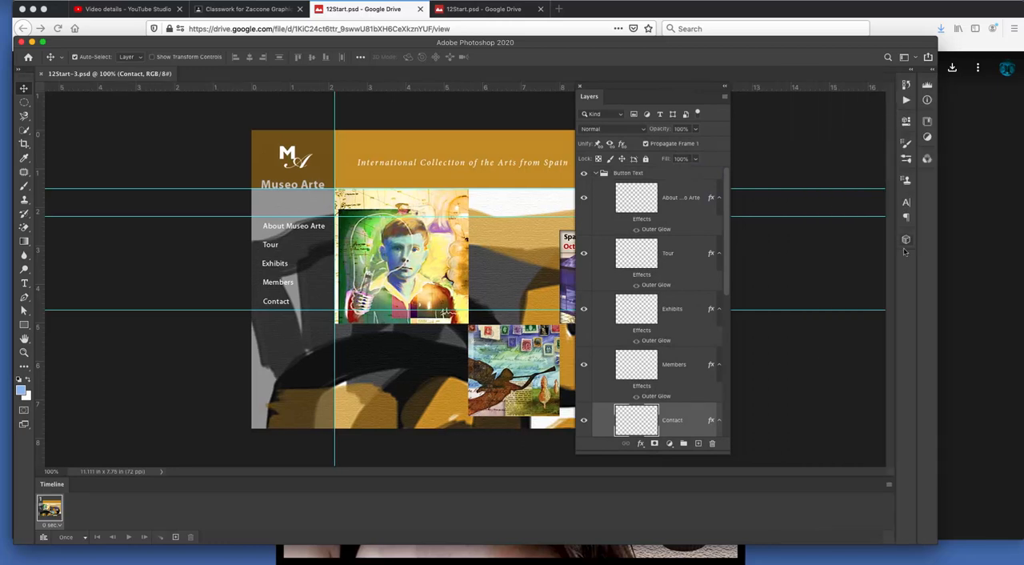
pyautogui.moveTo(649, 88); pyautogui.dragTo(769, 86)
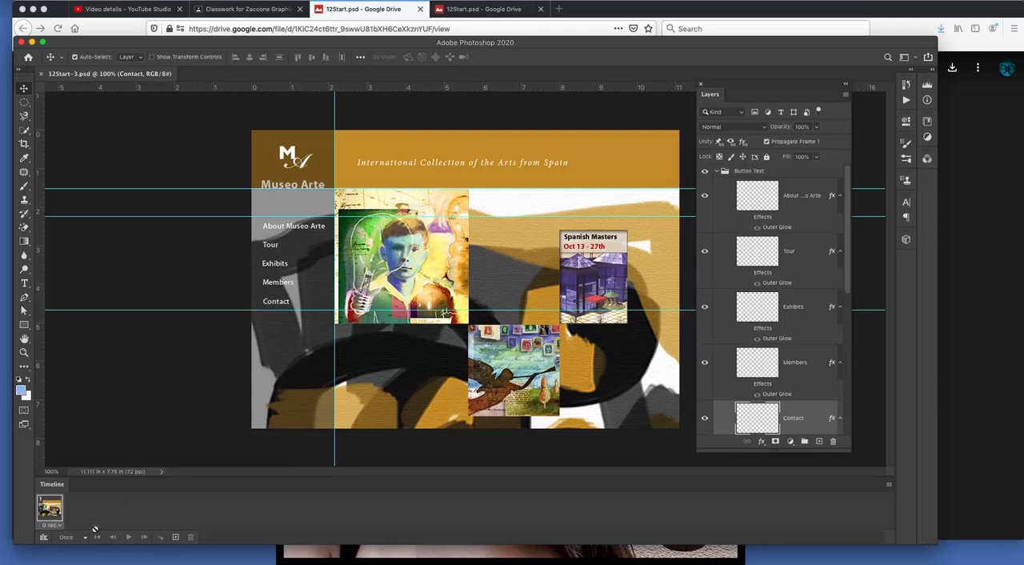
# Step: Try the video timeline and convert it back to frame animation
pyautogui.click(44, 537)
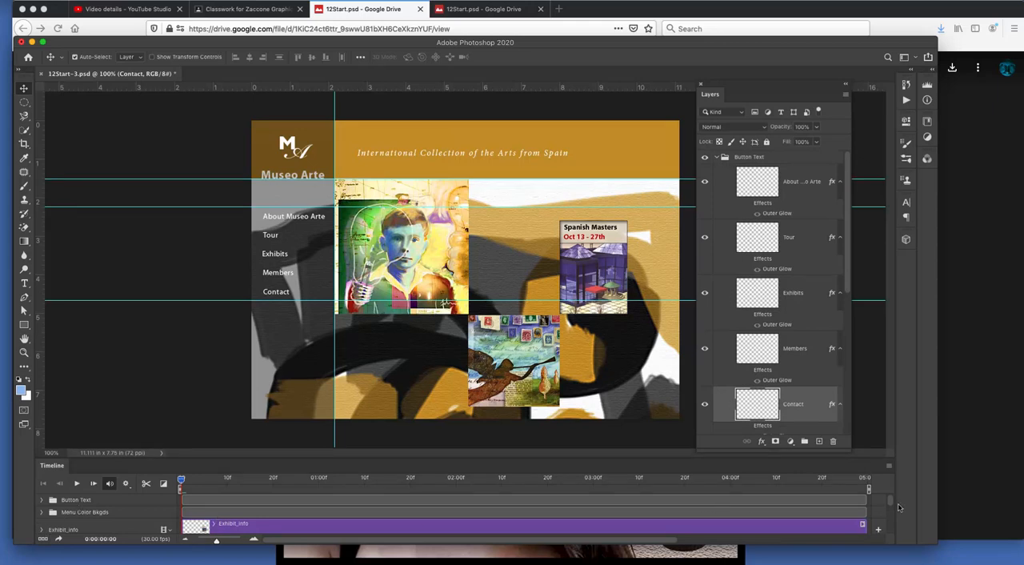
pyautogui.moveTo(892, 509); pyautogui.dragTo(894, 475)
pyautogui.click(44, 540)
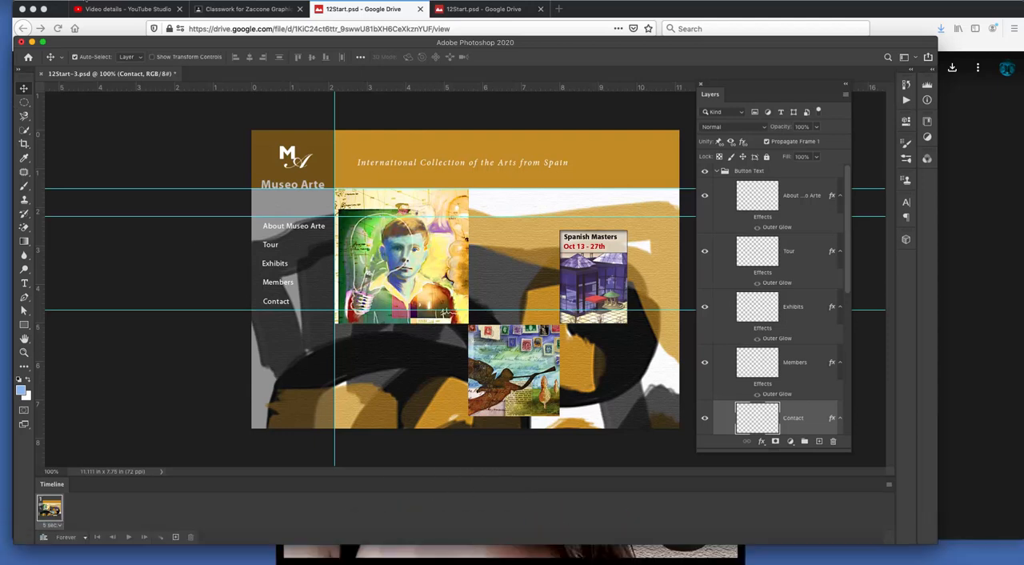
pyautogui.click(83, 2)
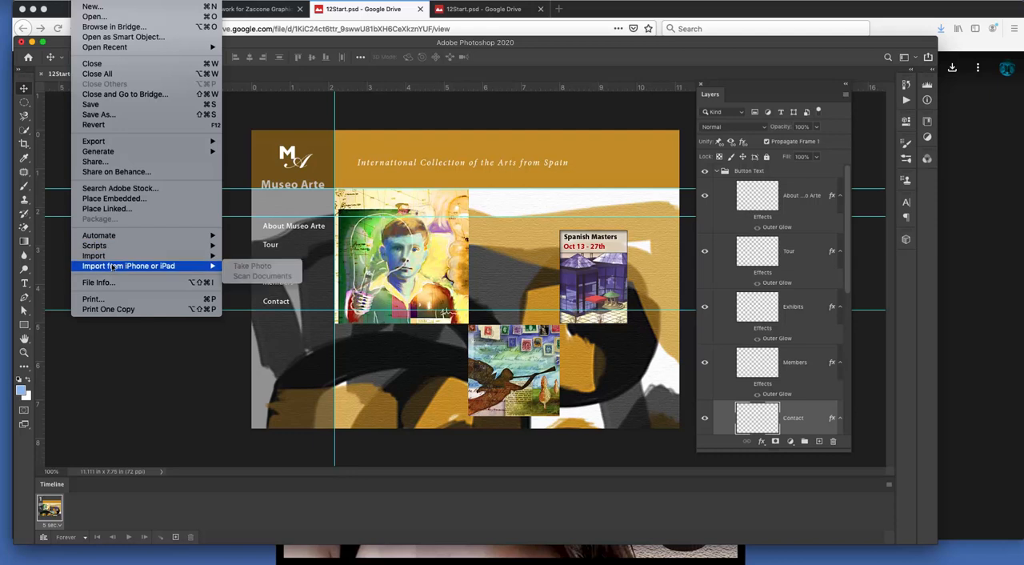
pyautogui.moveTo(112, 257)
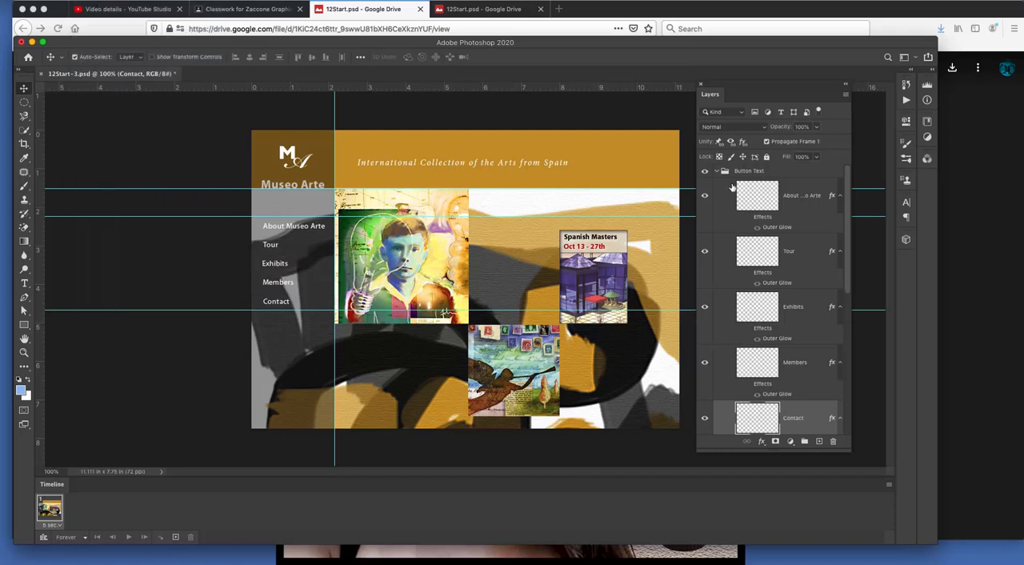
# Step: Collapse the Button Text and Logo Animation layer groups and select the Logo Animation group
pyautogui.click(716, 172)
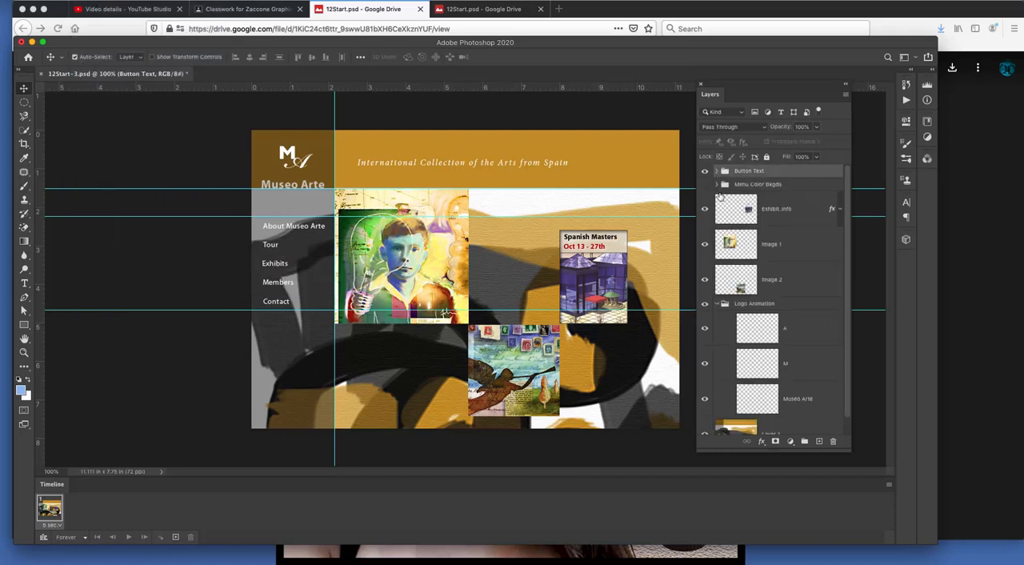
pyautogui.click(716, 305)
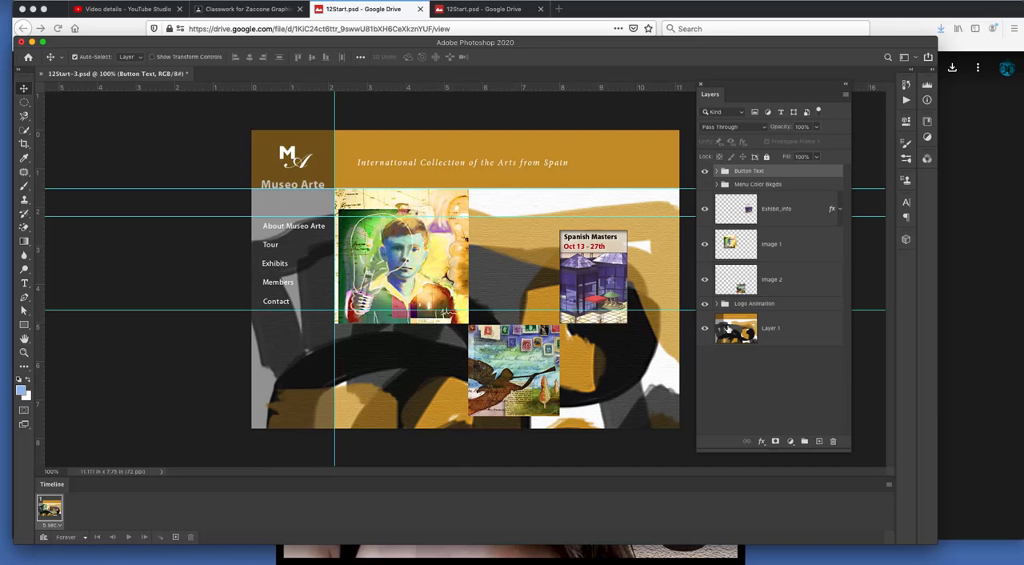
pyautogui.click(773, 304)
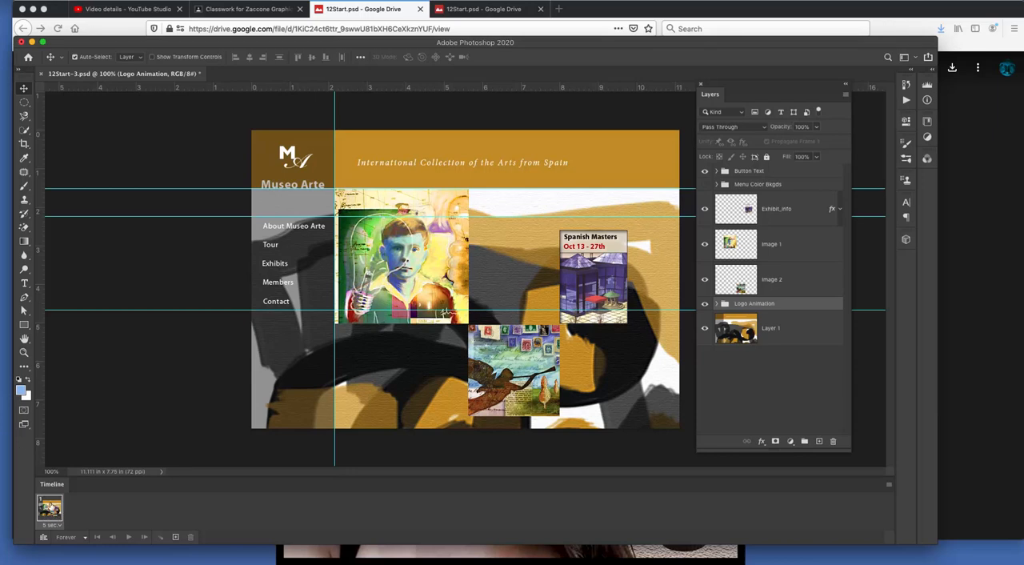
# Step: Set the first animation frame's delay to 0.1 seconds
pyautogui.click(58, 527)
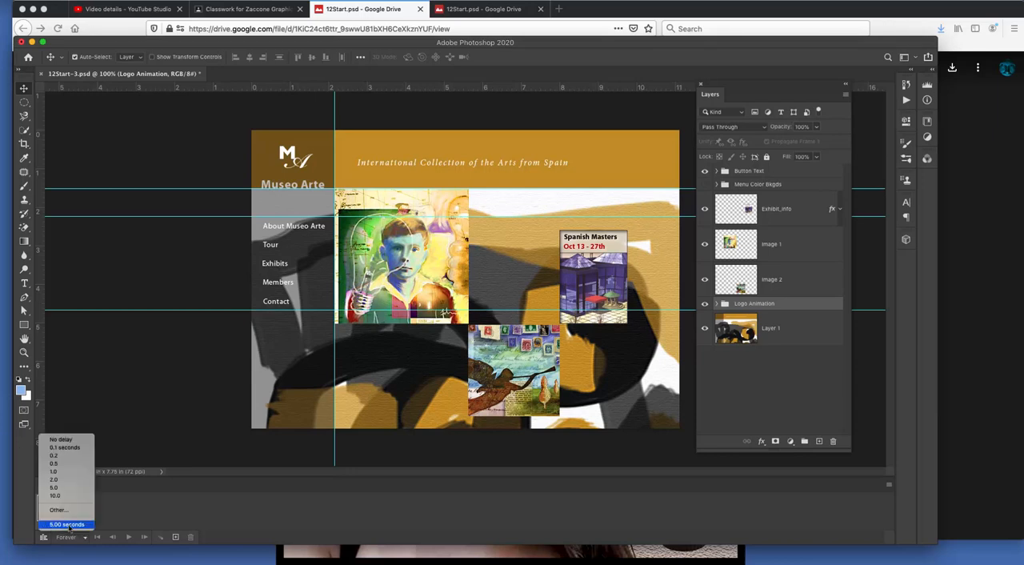
pyautogui.click(78, 448)
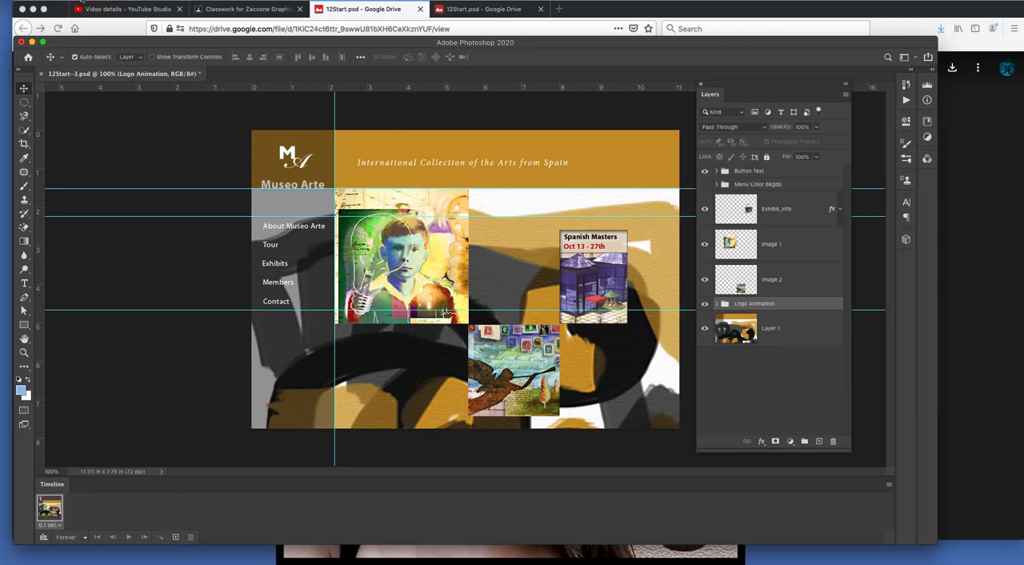
pyautogui.click(83, 2)
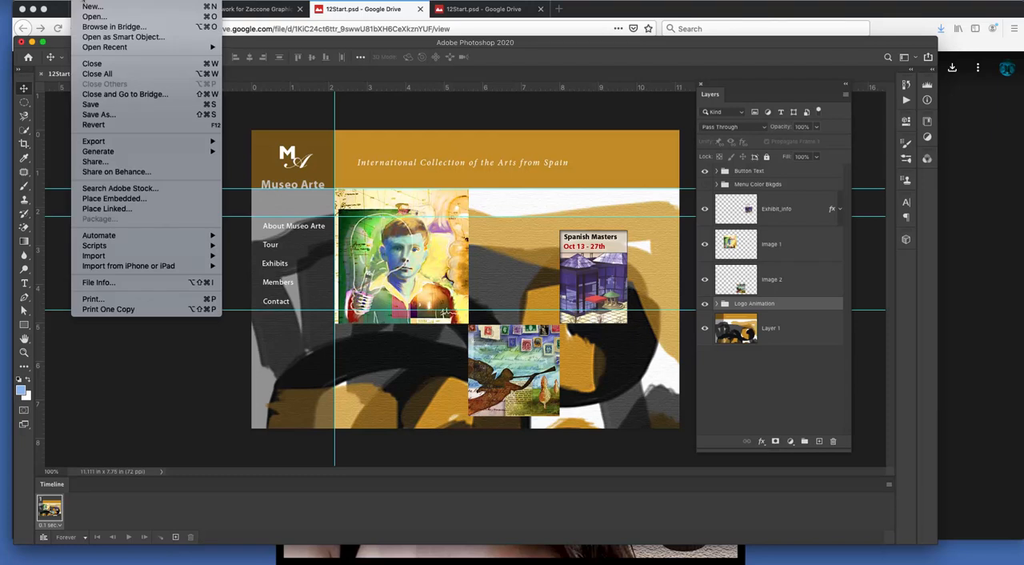
pyautogui.moveTo(112, 1)
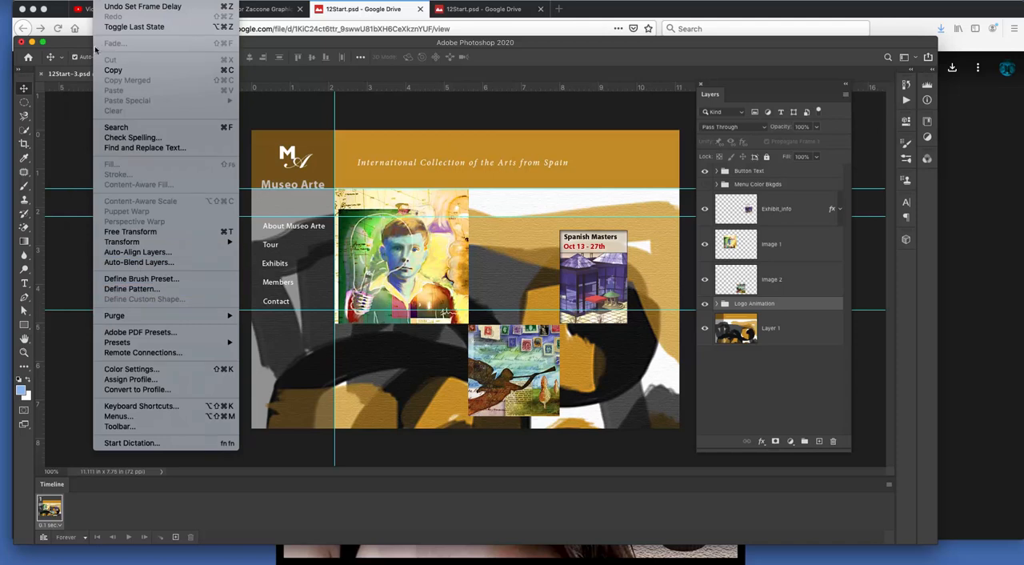
pyautogui.click(87, 1)
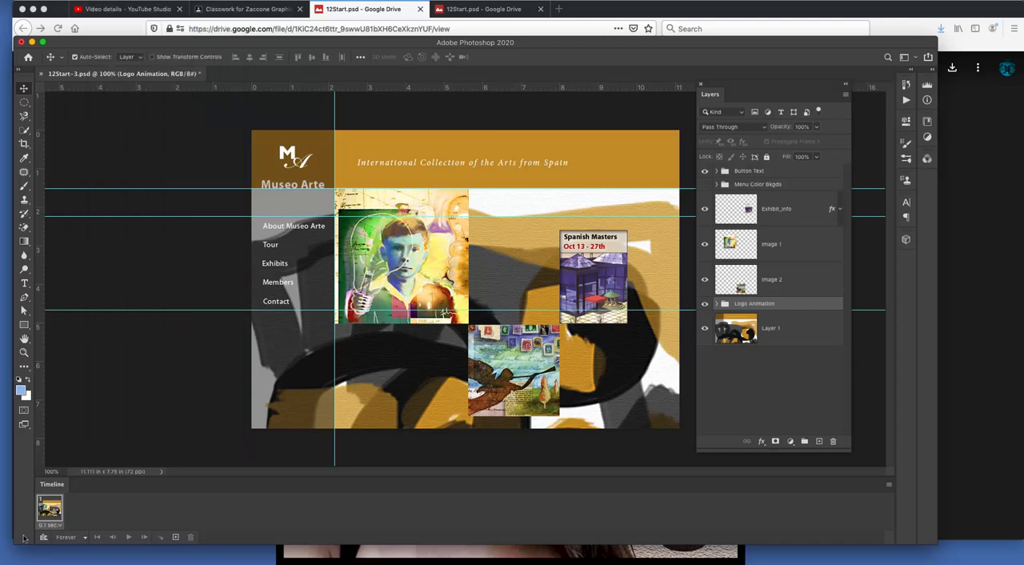
# Step: Duplicate the first animation frame and select the new second frame after checking it against the first
pyautogui.click(176, 537)
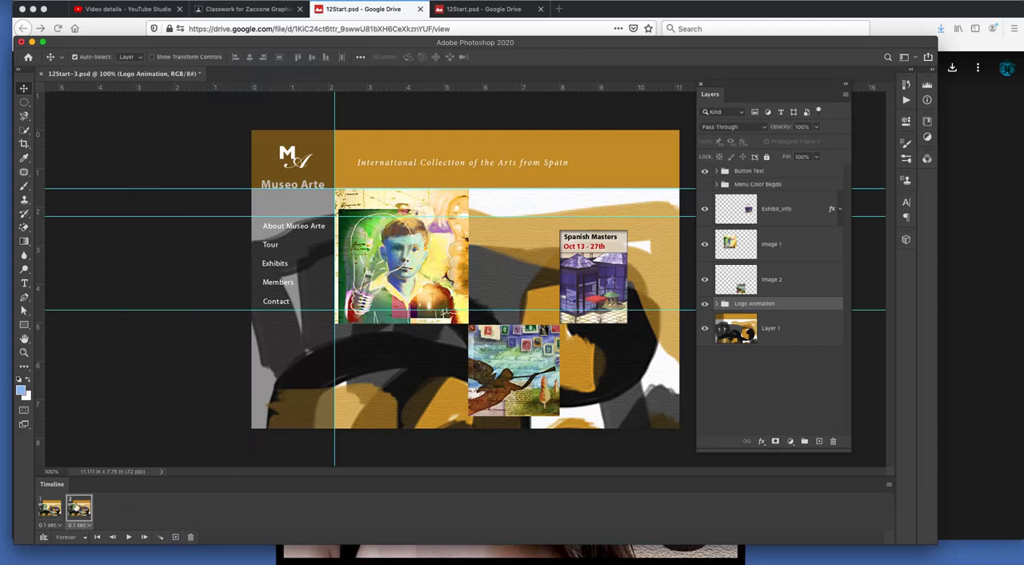
pyautogui.click(52, 509)
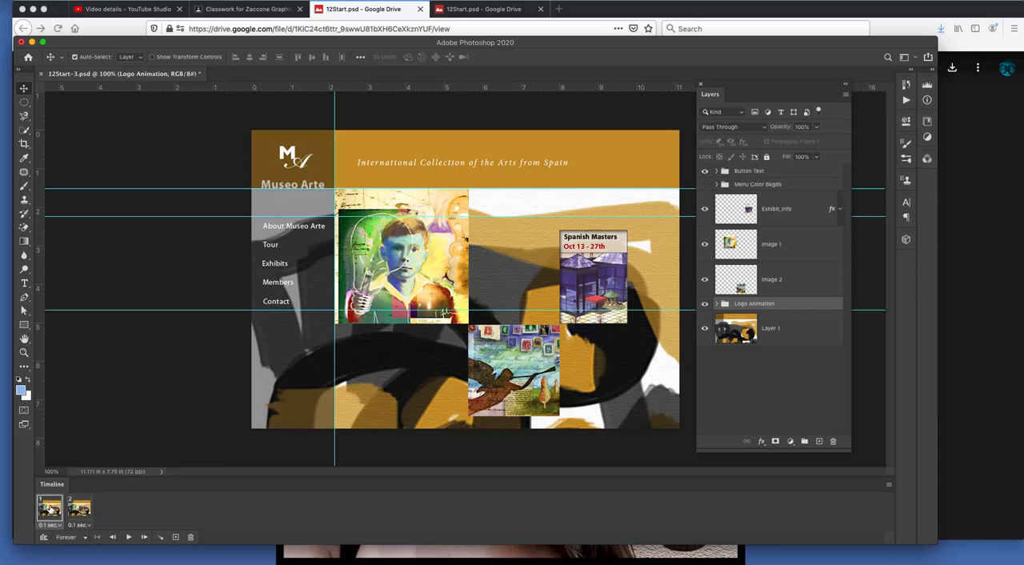
pyautogui.click(80, 508)
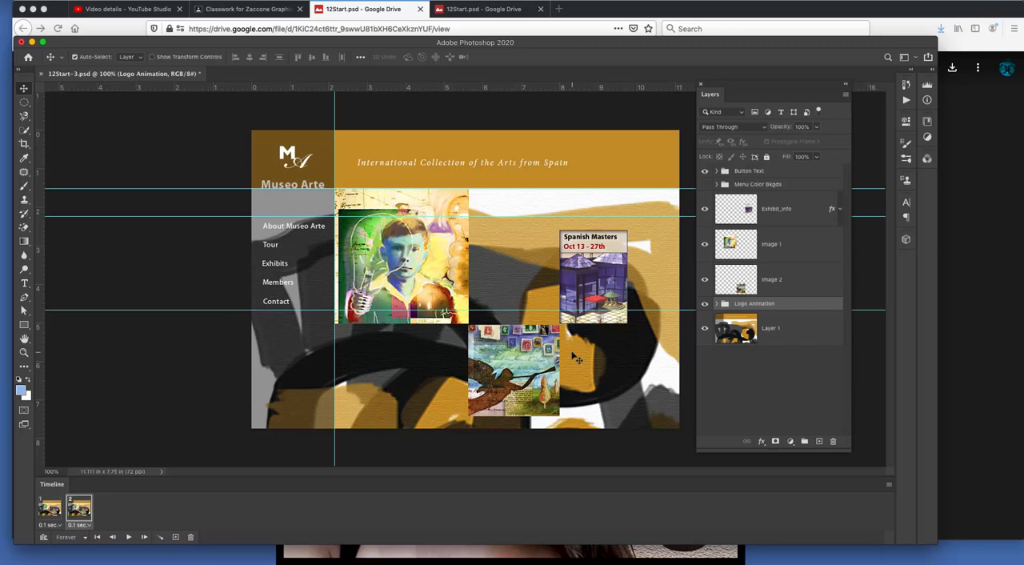
# Step: In frame 2, move the logo's M off the banner's left edge and the A up past its top edge
pyautogui.click(288, 154)
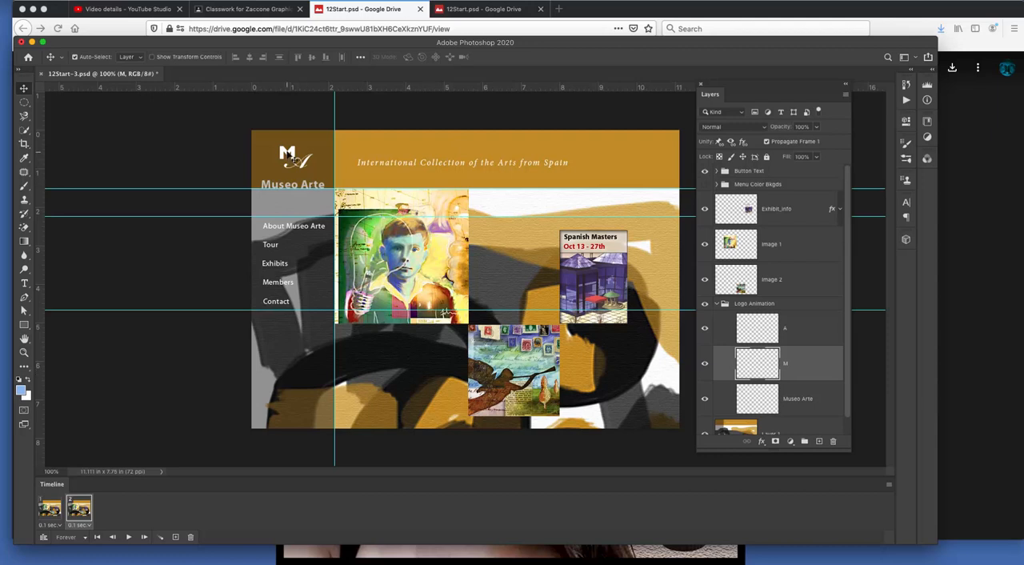
pyautogui.moveTo(291, 156); pyautogui.dragTo(240, 152)
pyautogui.click(310, 171)
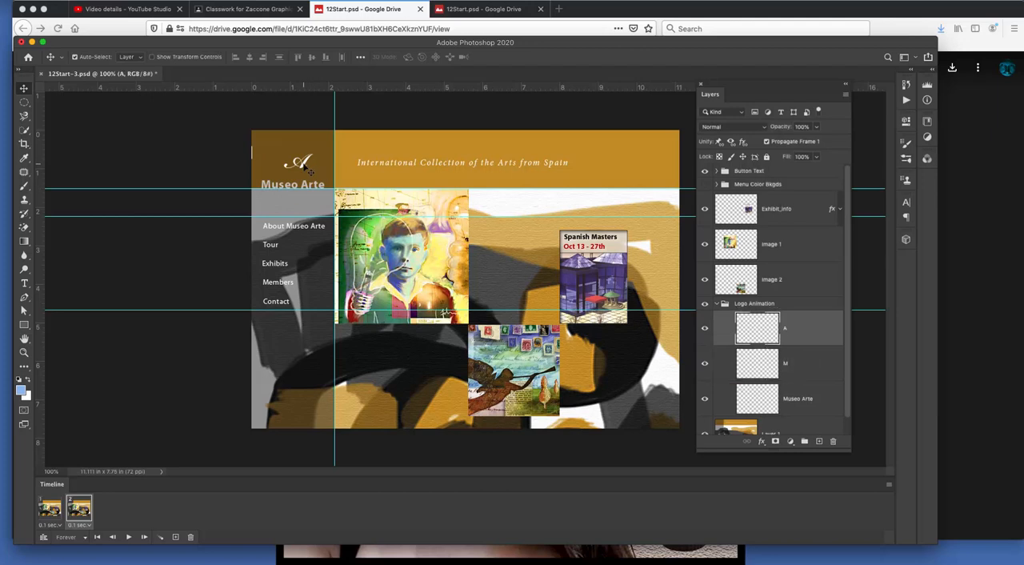
pyautogui.moveTo(310, 171); pyautogui.dragTo(308, 134)
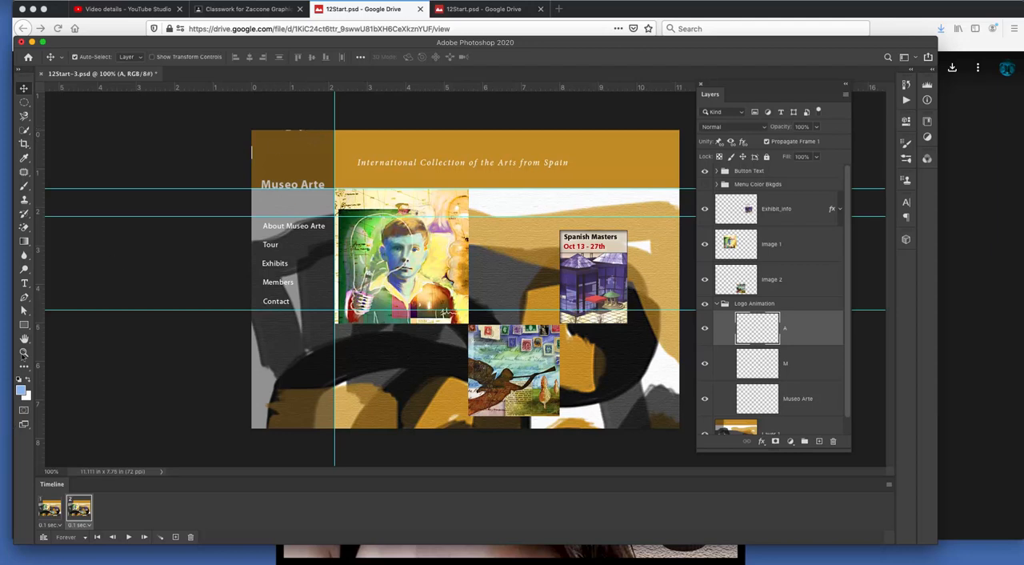
# Step: Reorder the frames so the one with the letters moved off the banner comes first, and check both frames
pyautogui.click(49, 508)
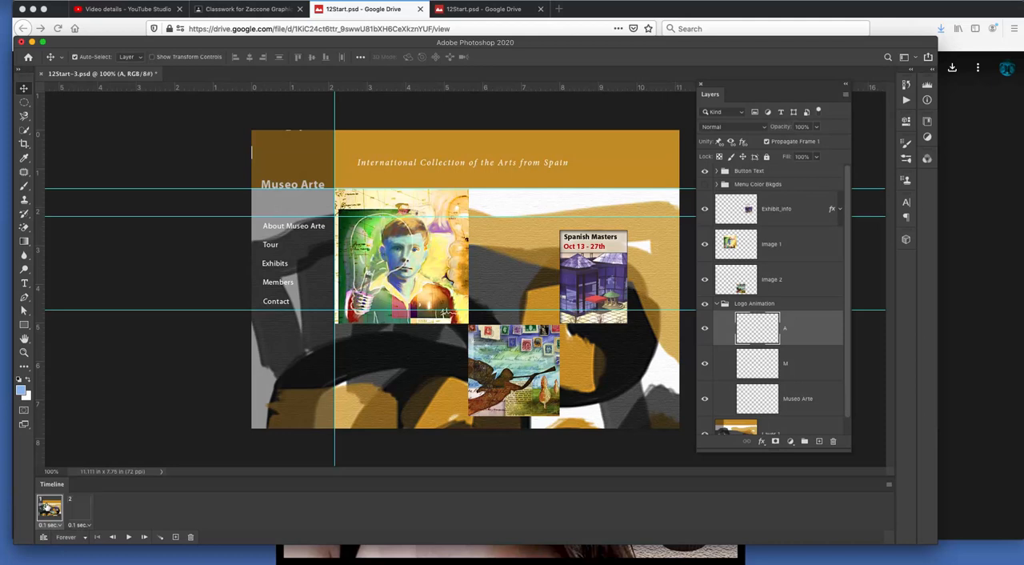
pyautogui.click(79, 510)
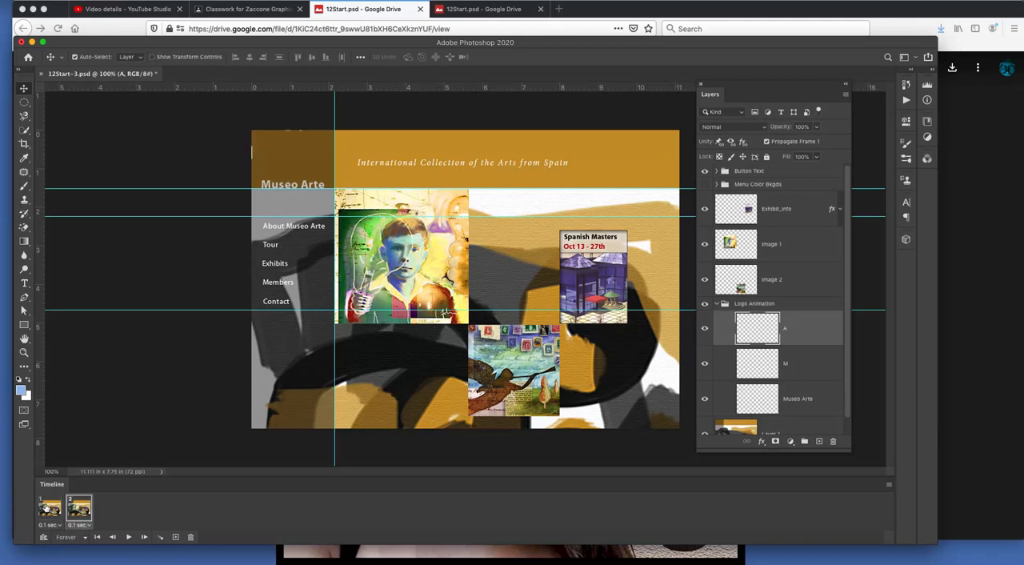
pyautogui.click(49, 509)
pyautogui.click(80, 510)
pyautogui.moveTo(83, 510); pyautogui.dragTo(38, 505)
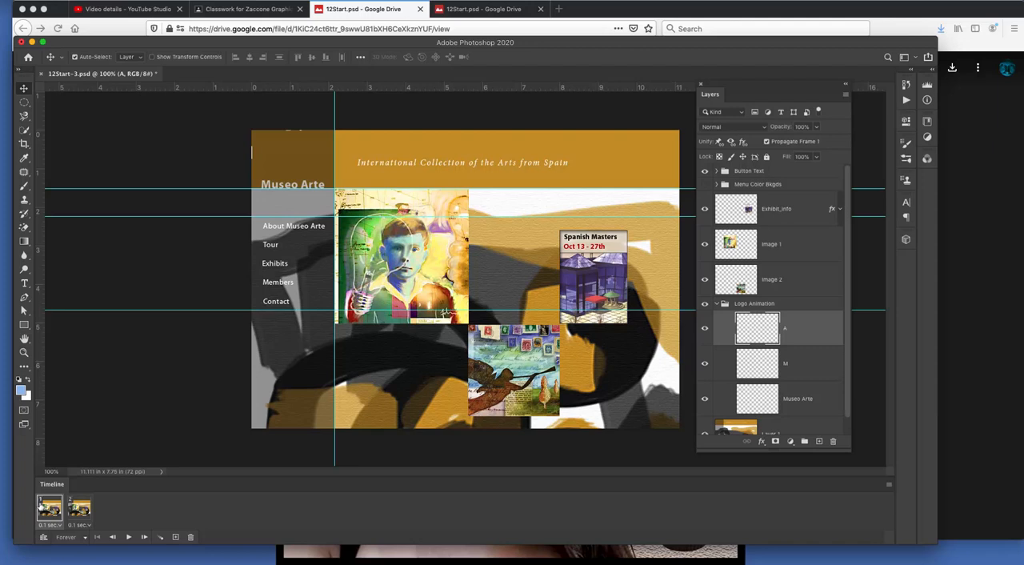
pyautogui.click(77, 507)
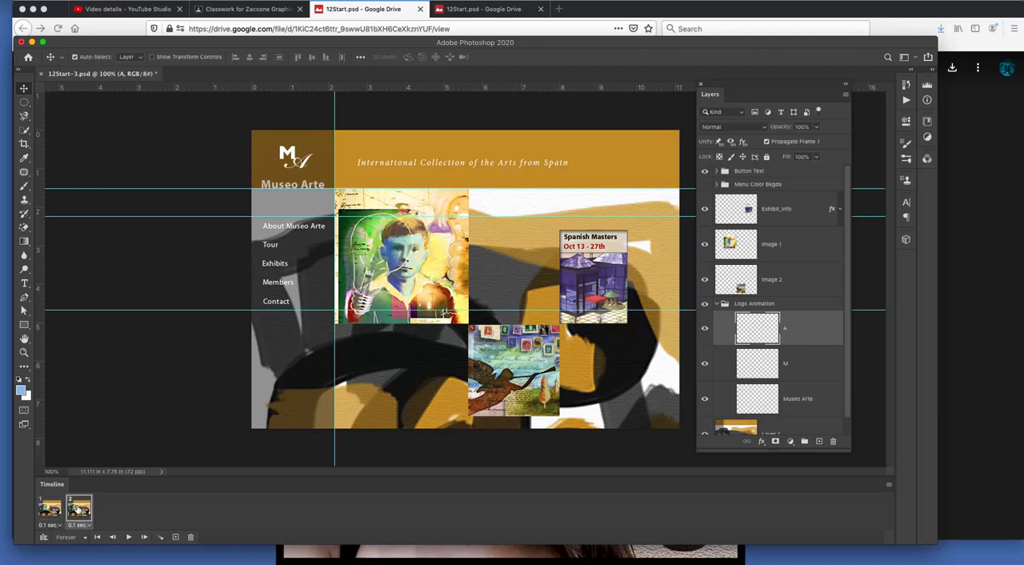
pyautogui.click(45, 508)
pyautogui.click(77, 508)
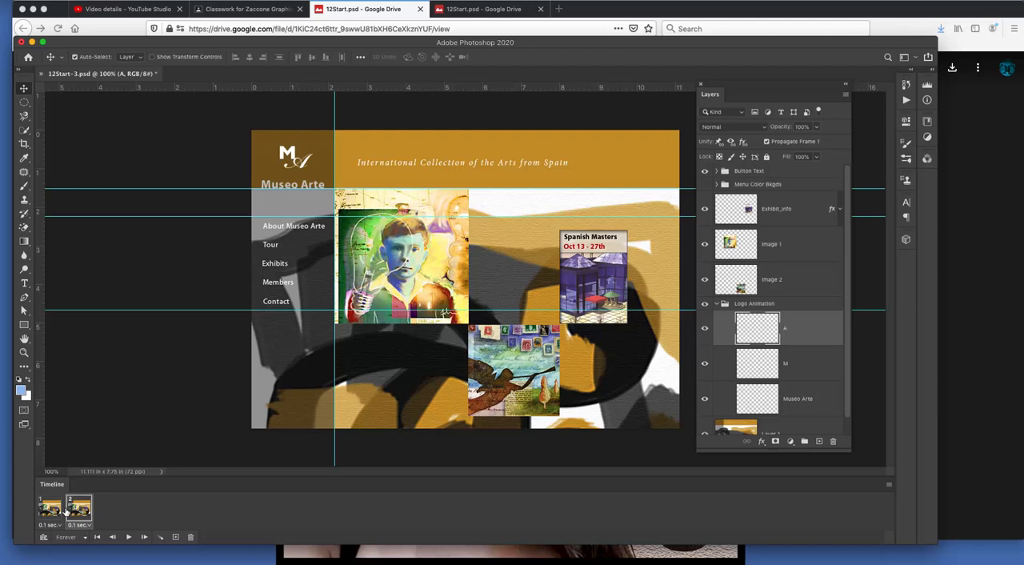
# Step: Try tweening frame 2 with the previous frame, adding 5 frames for all layers with only Position, and undo it
pyautogui.click(160, 536)
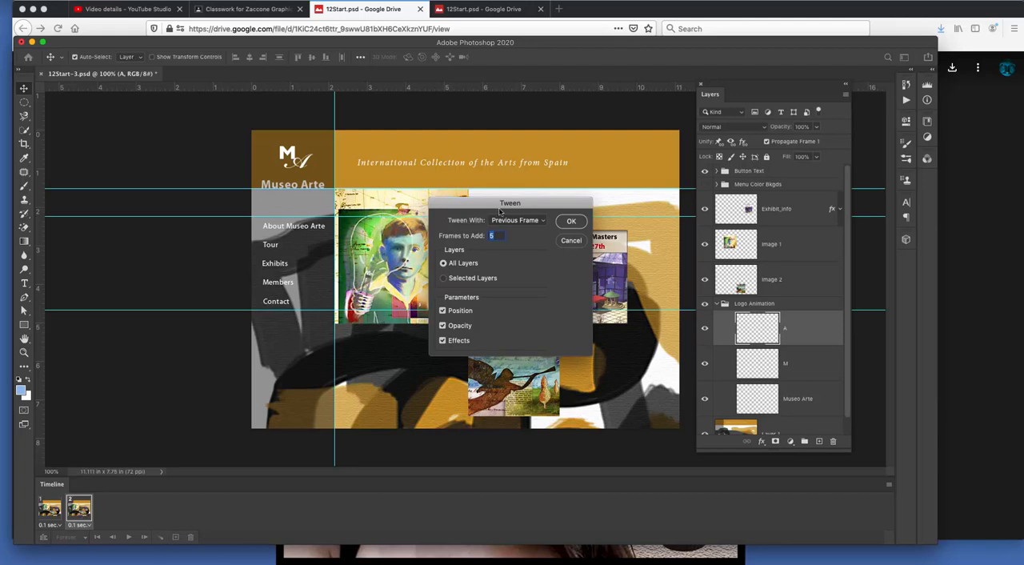
pyautogui.click(523, 222)
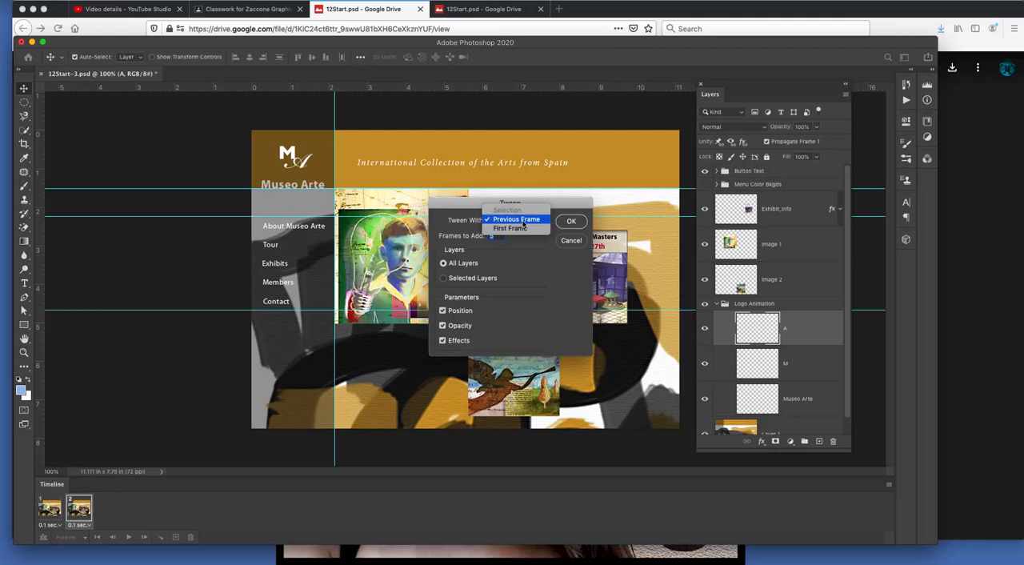
pyautogui.click(523, 223)
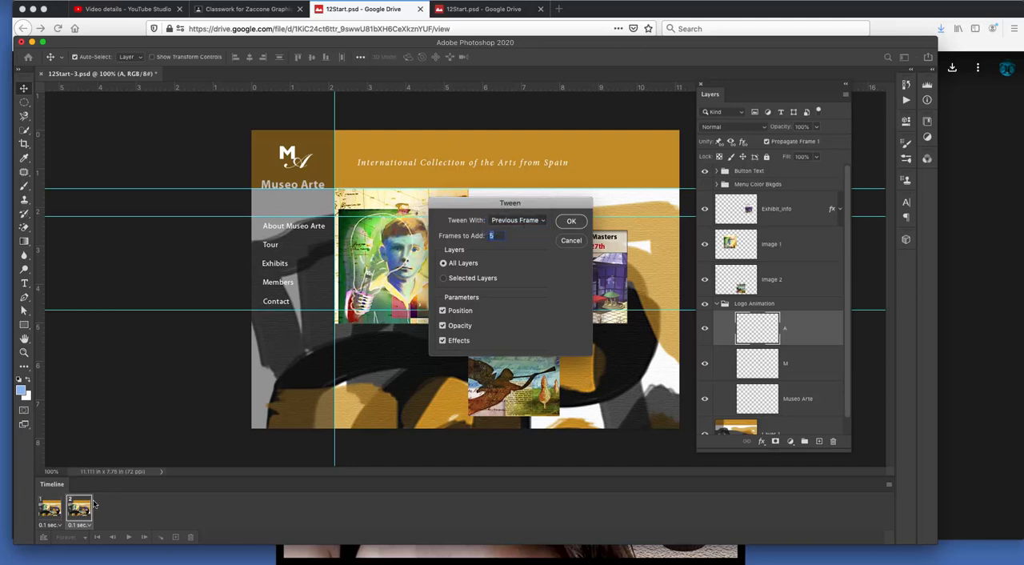
pyautogui.click(442, 340)
pyautogui.click(571, 222)
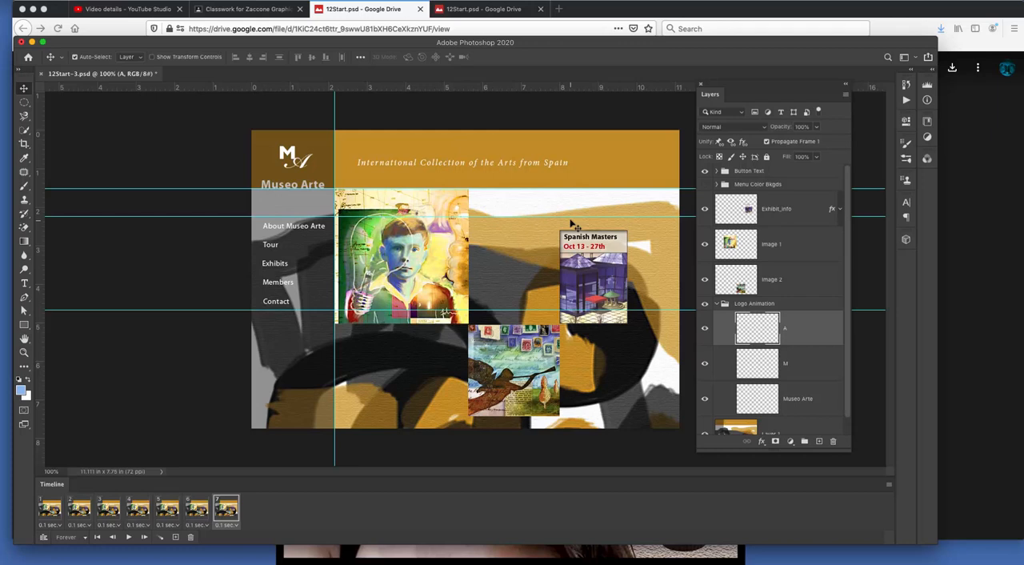
pyautogui.press('super+z')
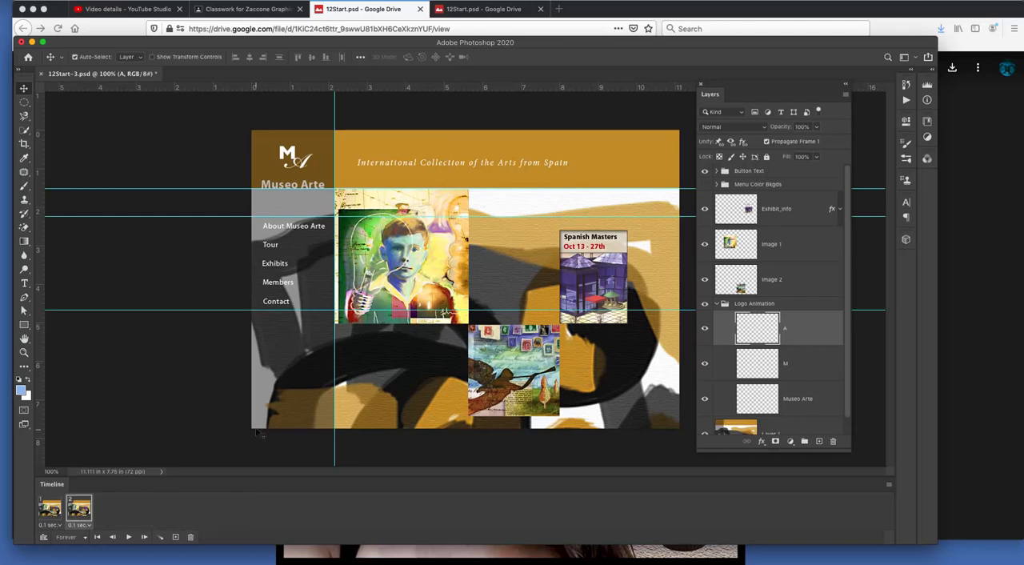
# Step: Tween frame 2 with the previous frame, adding 8 in-between frames for all layers using only Position
pyautogui.click(160, 536)
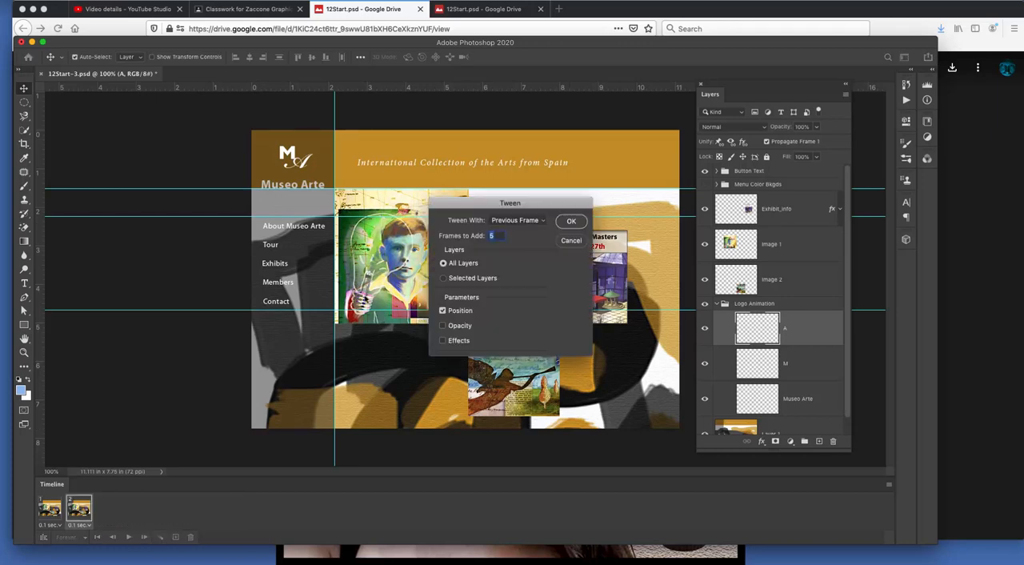
pyautogui.write('8')
pyautogui.click(572, 222)
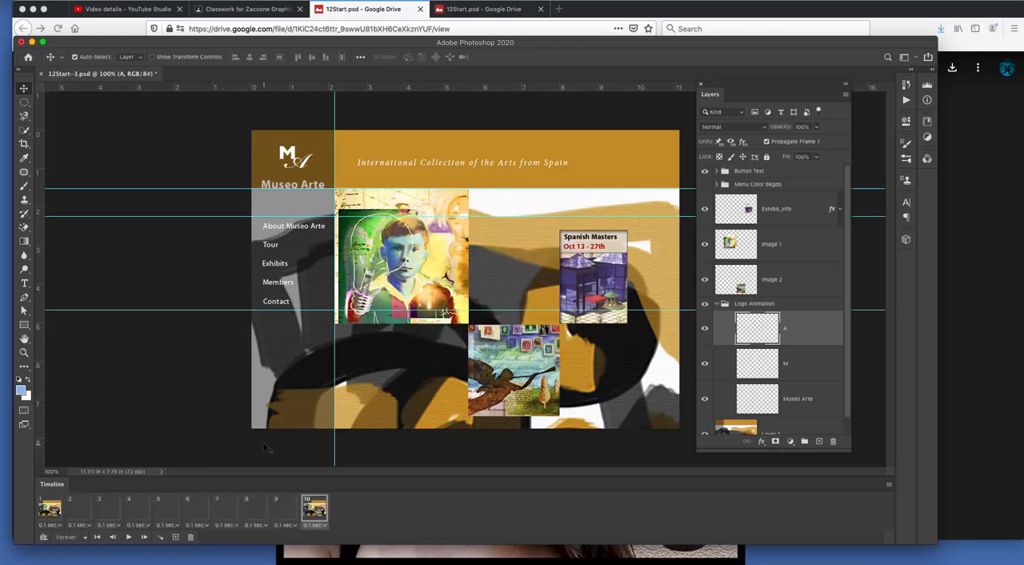
# Step: Set the animation's looping to Once and play it from the first frame
pyautogui.click(46, 509)
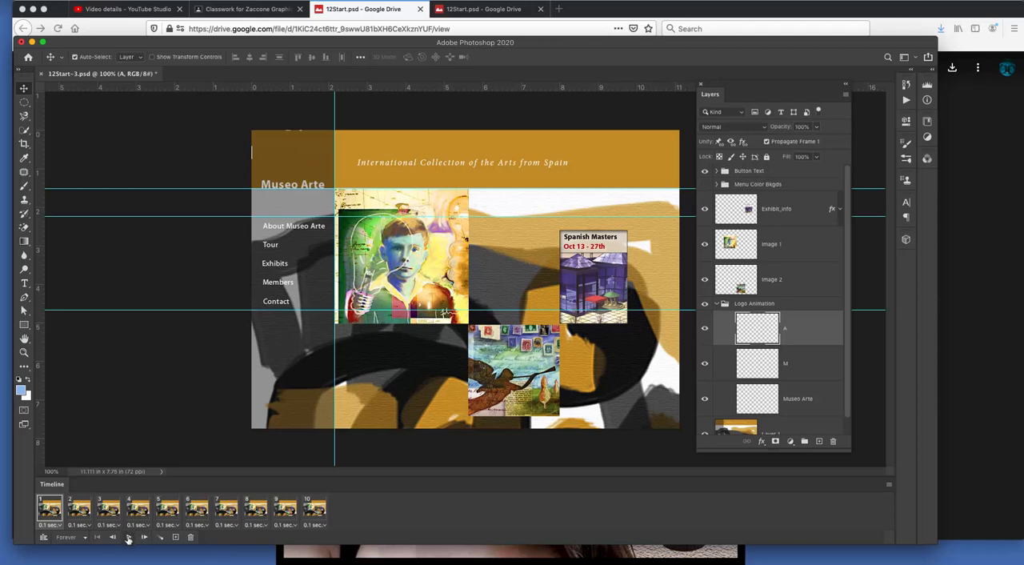
pyautogui.click(70, 541)
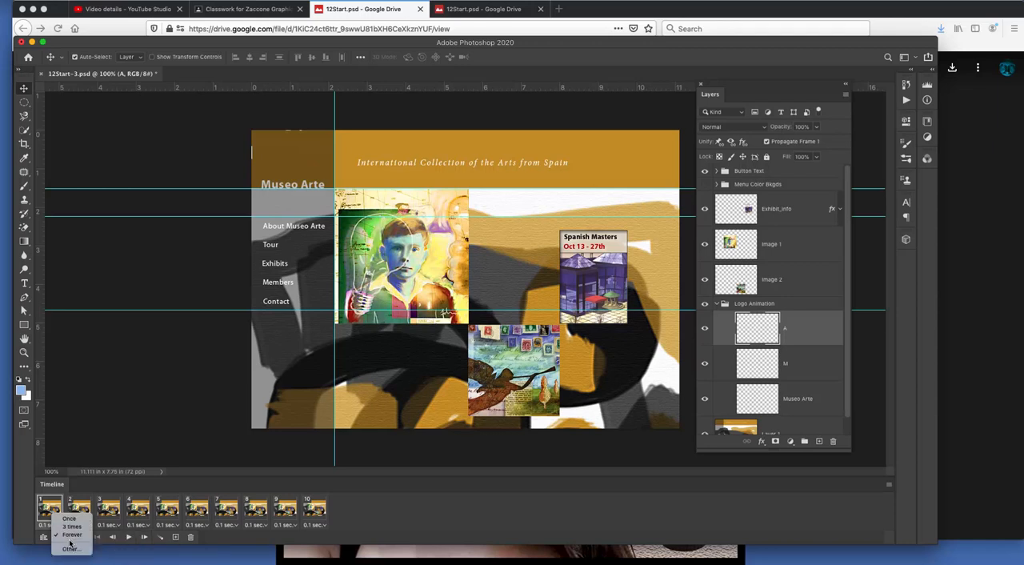
pyautogui.click(74, 519)
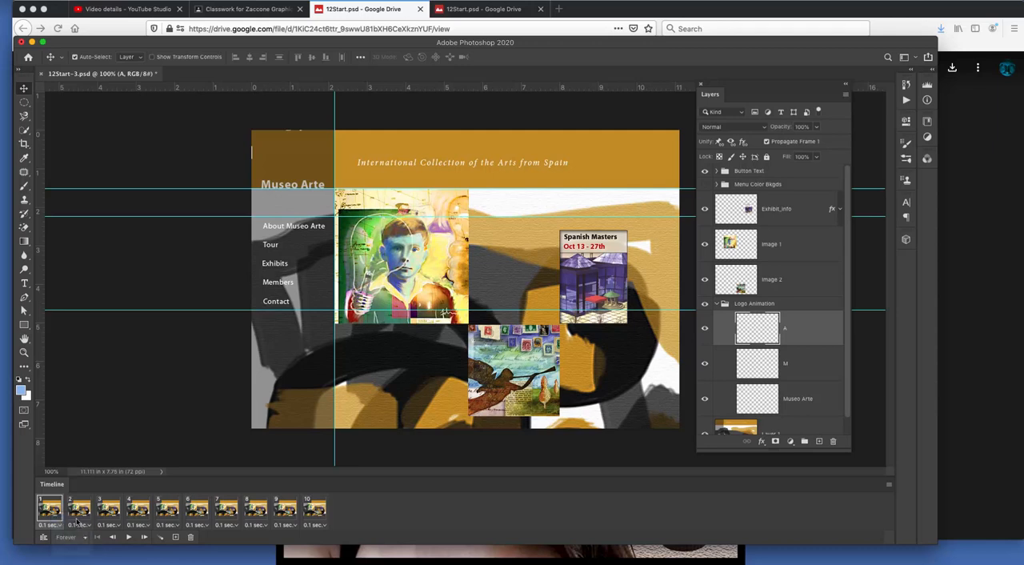
pyautogui.click(128, 537)
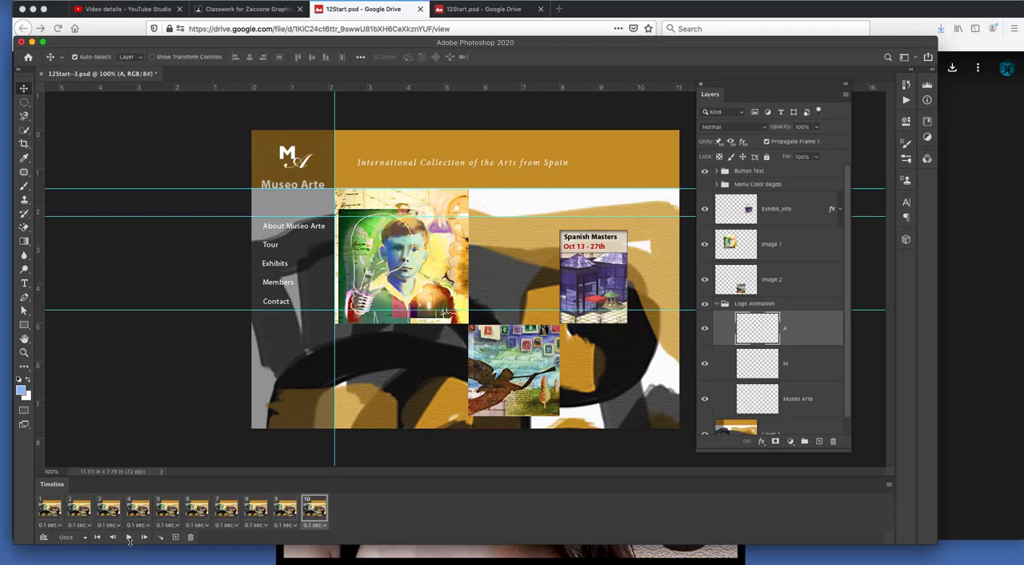
pyautogui.click(128, 536)
pyautogui.click(128, 539)
# Step: Add an eleventh frame and give layer A a white Outer Glow with 50% opacity and a 10 px size
pyautogui.click(176, 537)
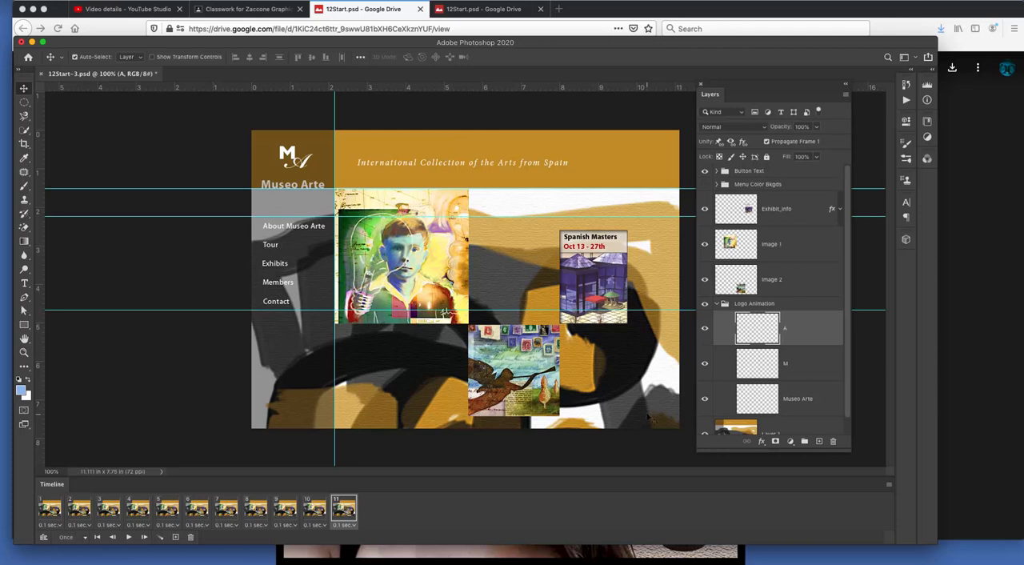
pyautogui.click(760, 442)
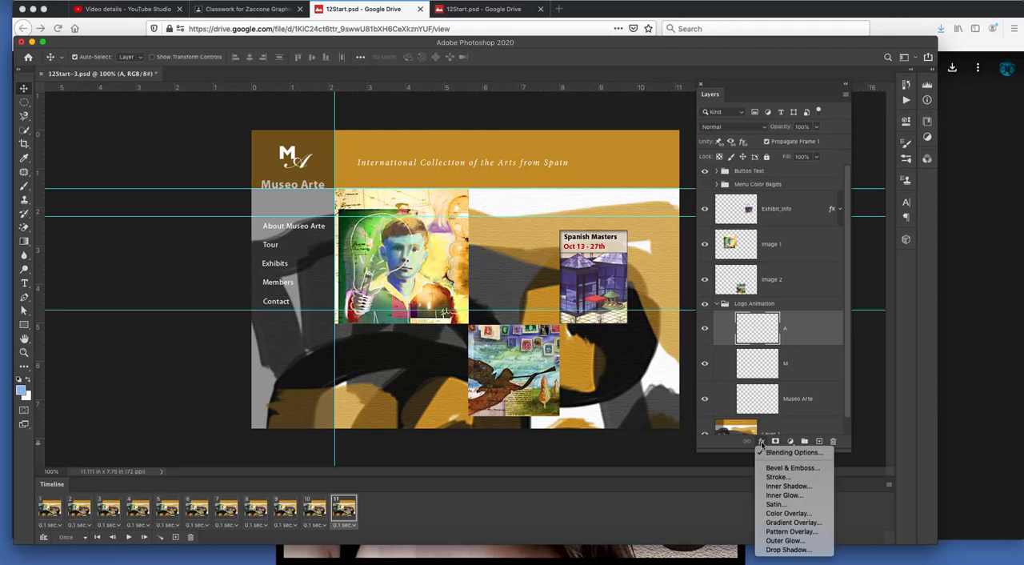
pyautogui.click(785, 541)
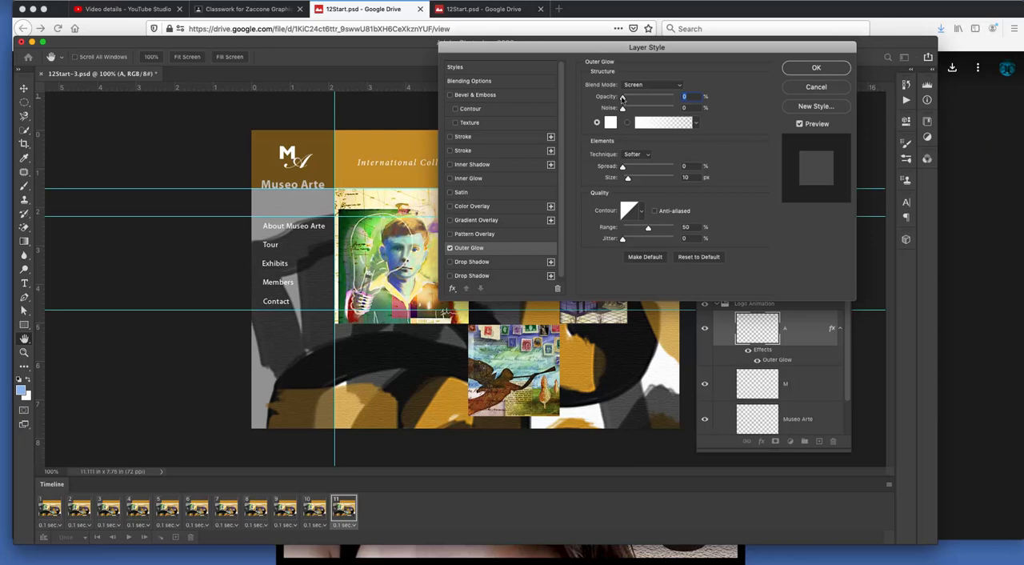
pyautogui.moveTo(622, 96); pyautogui.dragTo(648, 98)
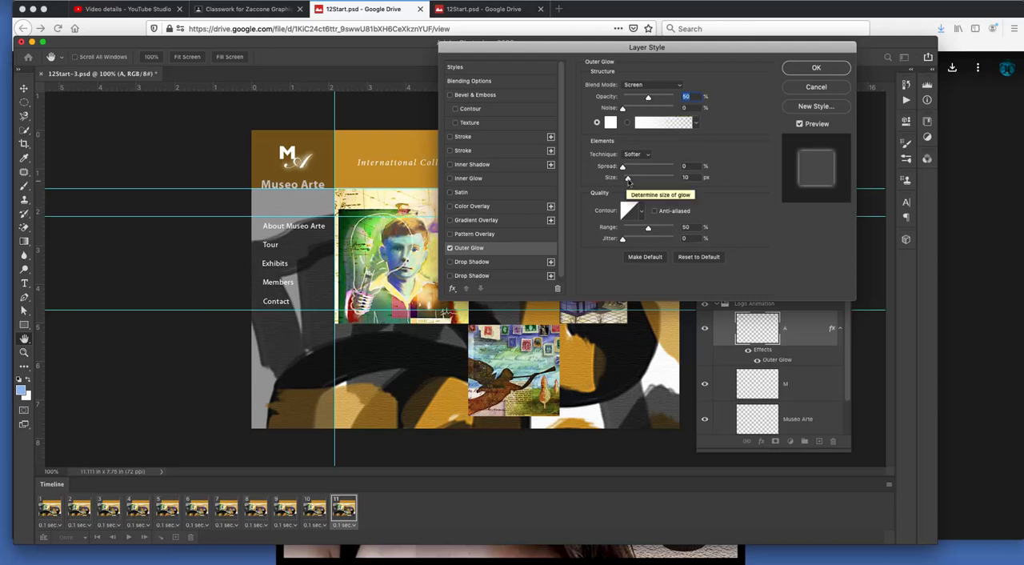
pyautogui.click(696, 177)
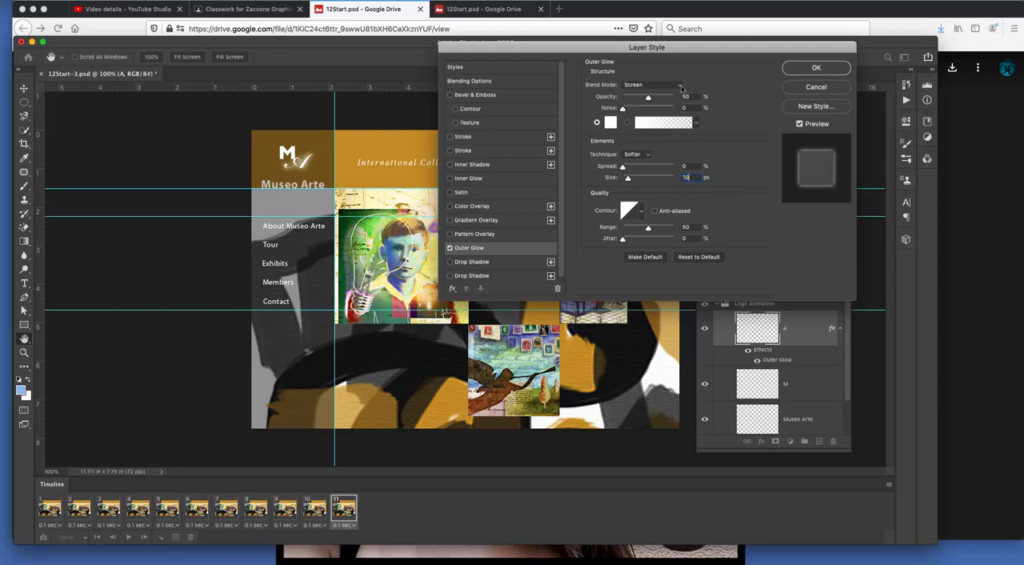
pyautogui.click(610, 122)
pyautogui.moveTo(440, 238); pyautogui.dragTo(366, 199)
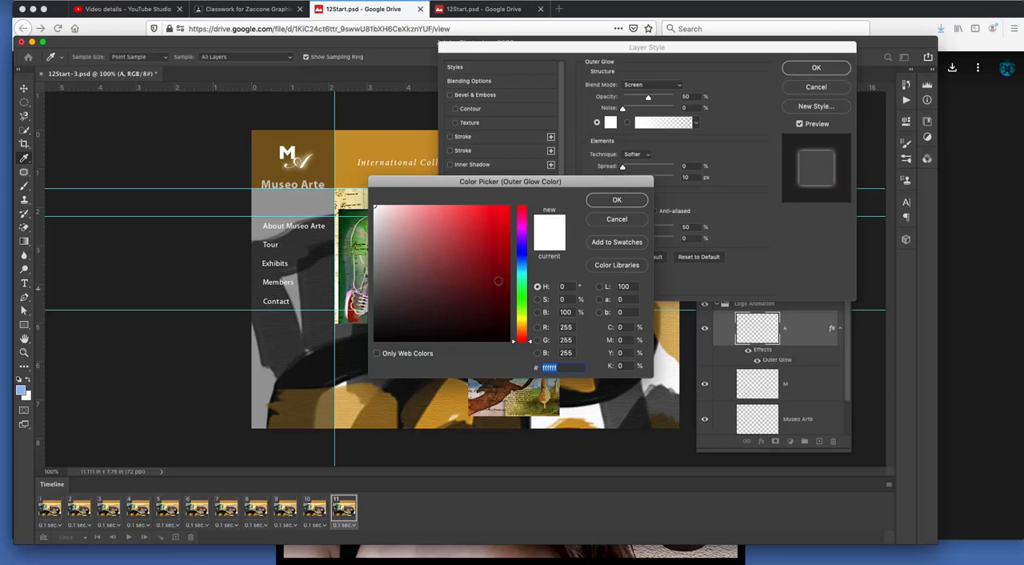
pyautogui.click(509, 210)
pyautogui.moveTo(524, 208)
pyautogui.mouseDown()
pyautogui.moveTo(376, 206)
pyautogui.moveTo(362, 195)
pyautogui.mouseUp()
pyautogui.click(617, 200)
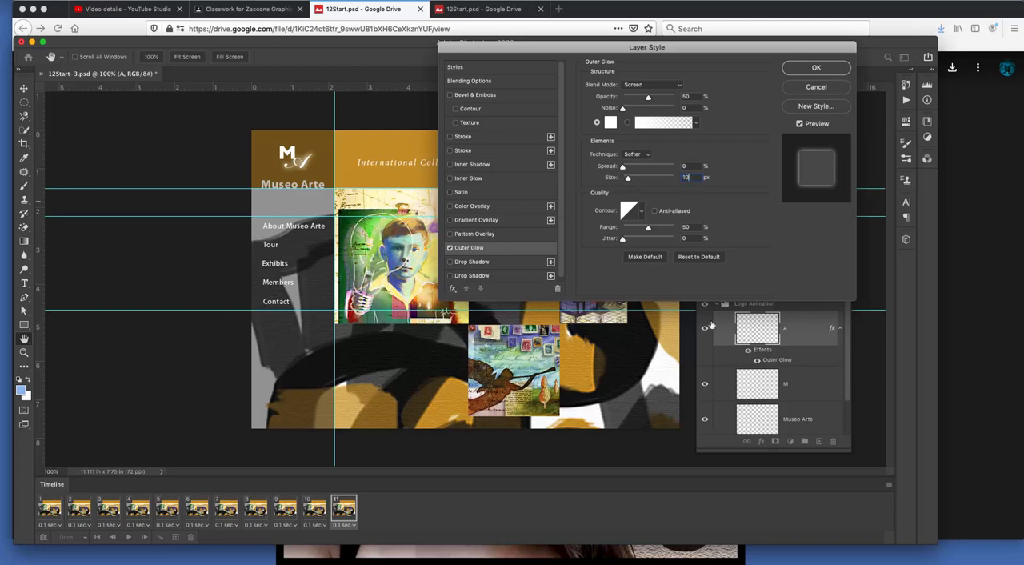
pyautogui.click(815, 69)
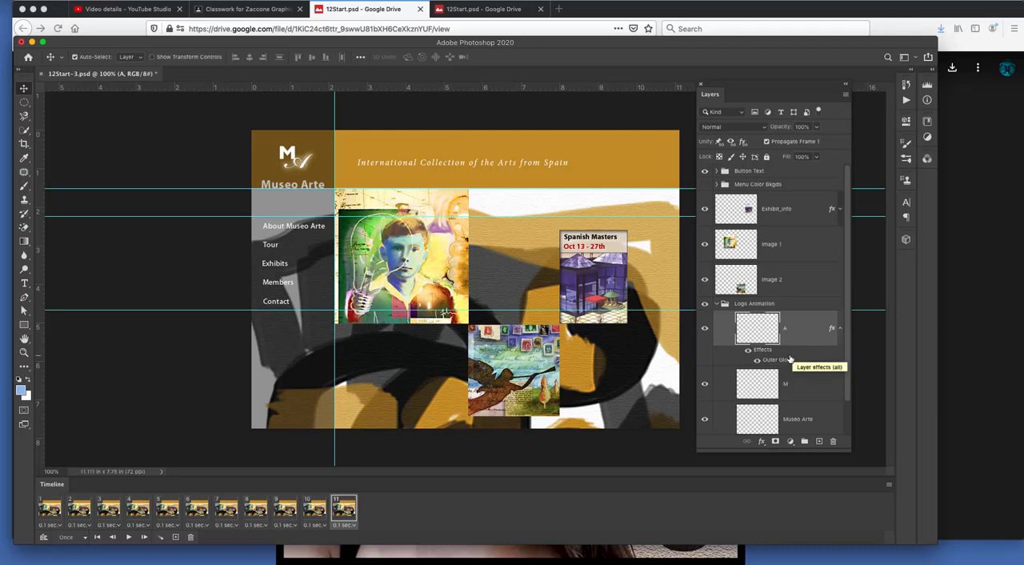
# Step: Copy the Outer Glow effect from layer A to layer M, and select frame 10 for comparison
pyautogui.moveTo(783, 361); pyautogui.dragTo(801, 394)
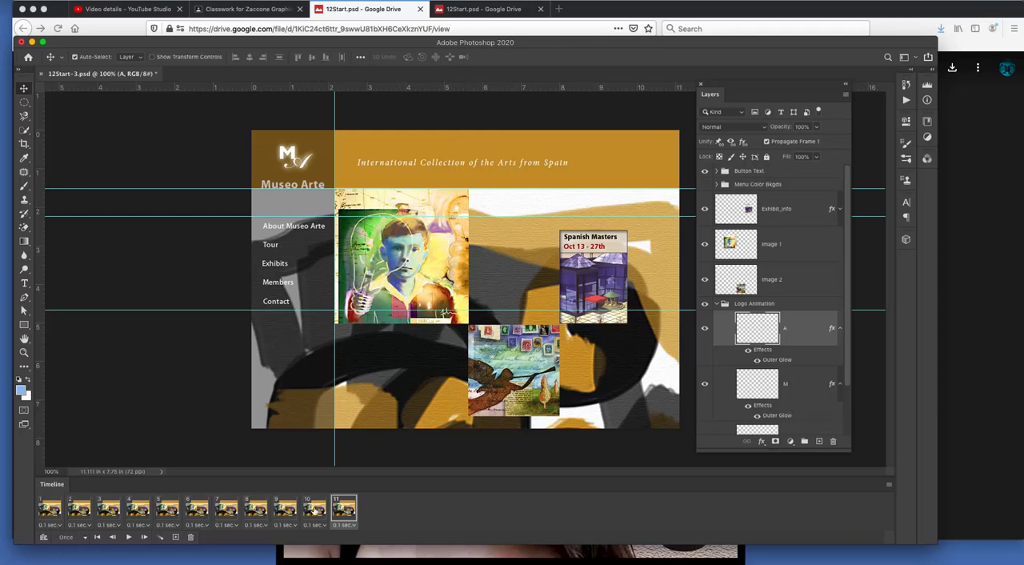
pyautogui.click(316, 509)
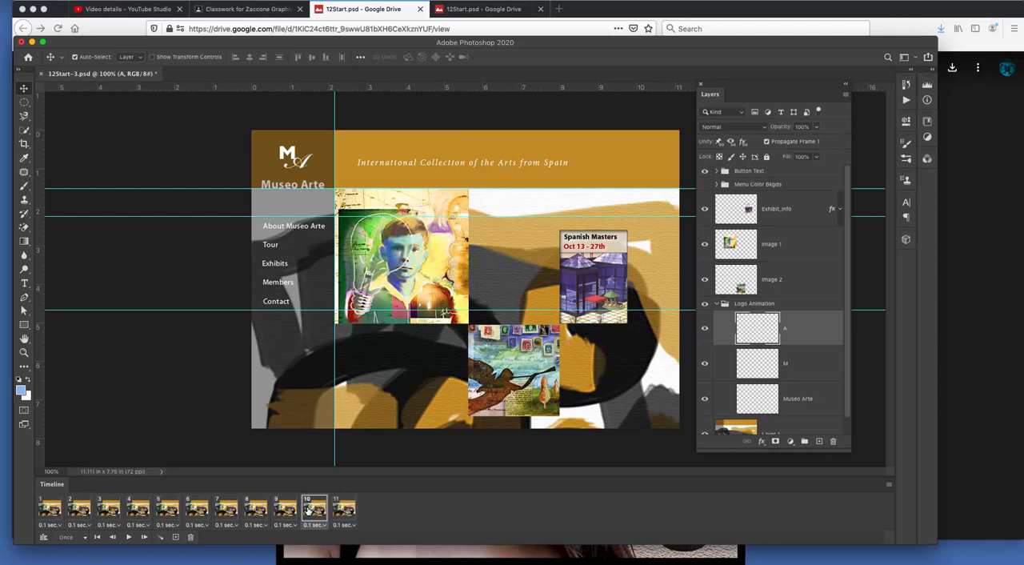
# Step: Give layer A in frame 10 an Outer Glow with 0% opacity, and copy that effect to layer M
pyautogui.click(762, 441)
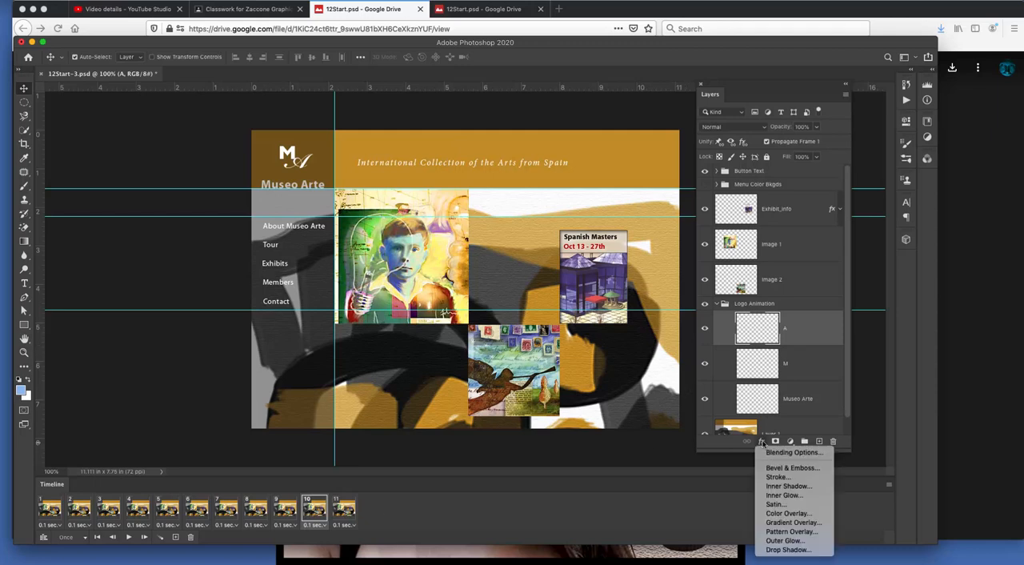
pyautogui.click(788, 541)
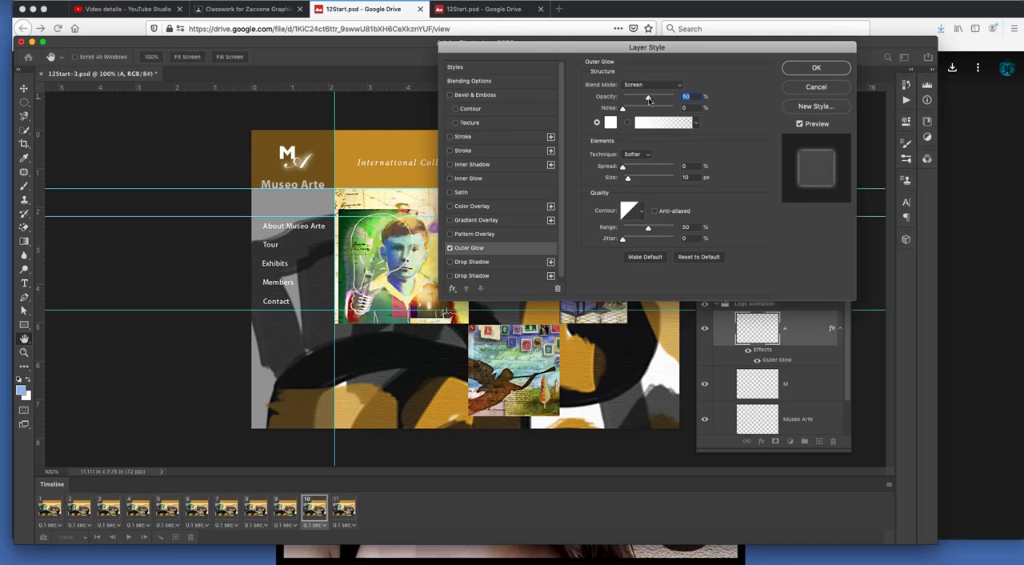
pyautogui.moveTo(648, 98); pyautogui.dragTo(616, 97)
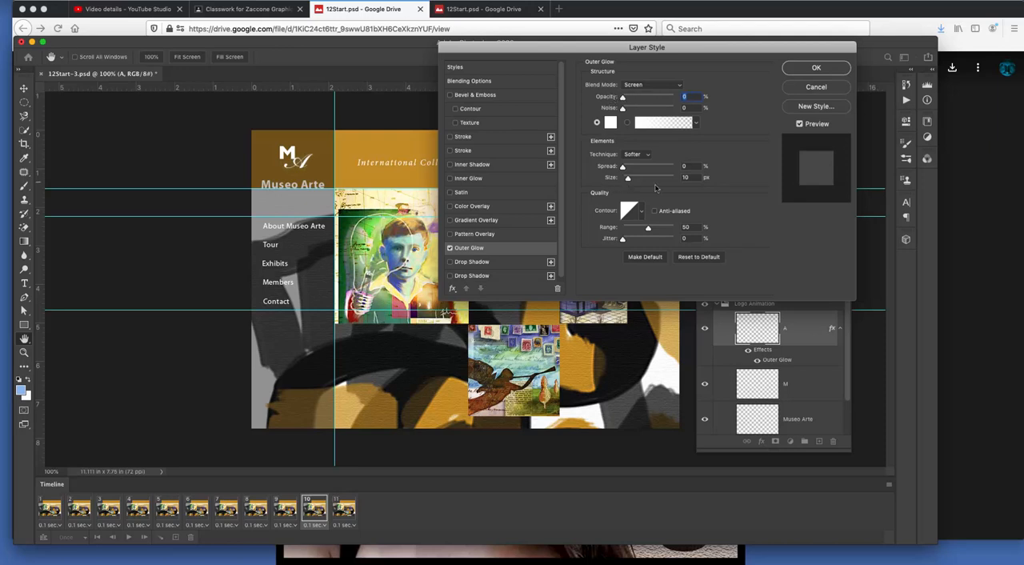
pyautogui.click(813, 72)
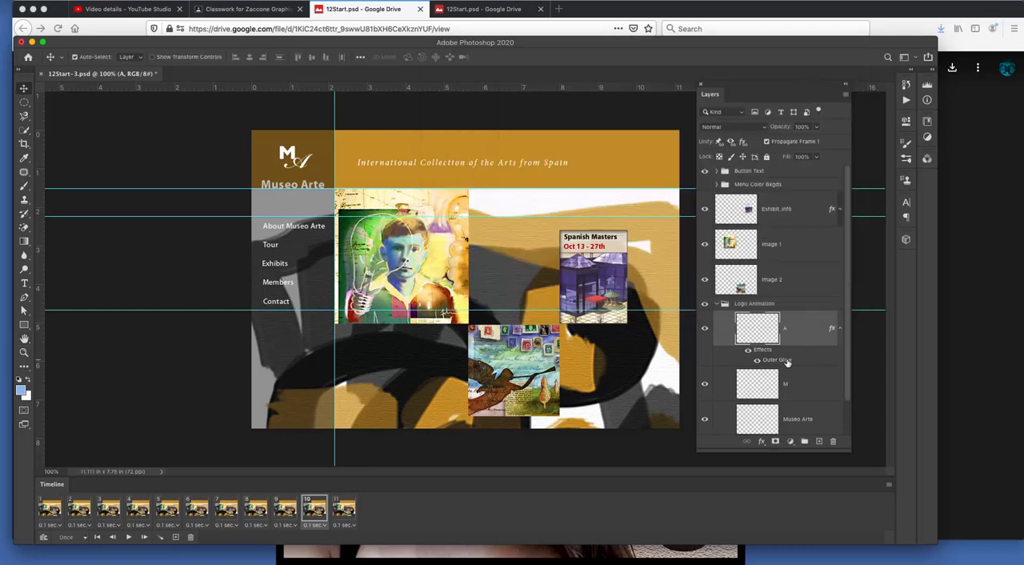
pyautogui.moveTo(788, 361); pyautogui.dragTo(785, 385)
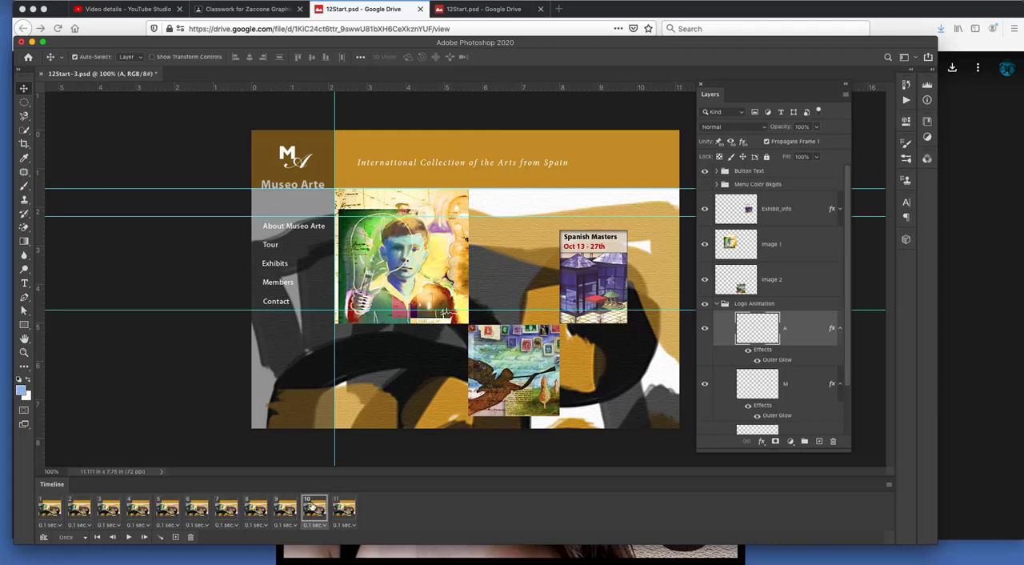
# Step: Tween frame 11 with the previous frame, adding 5 in-between frames for all layers with Position, Opacity and Effects included
pyautogui.click(342, 507)
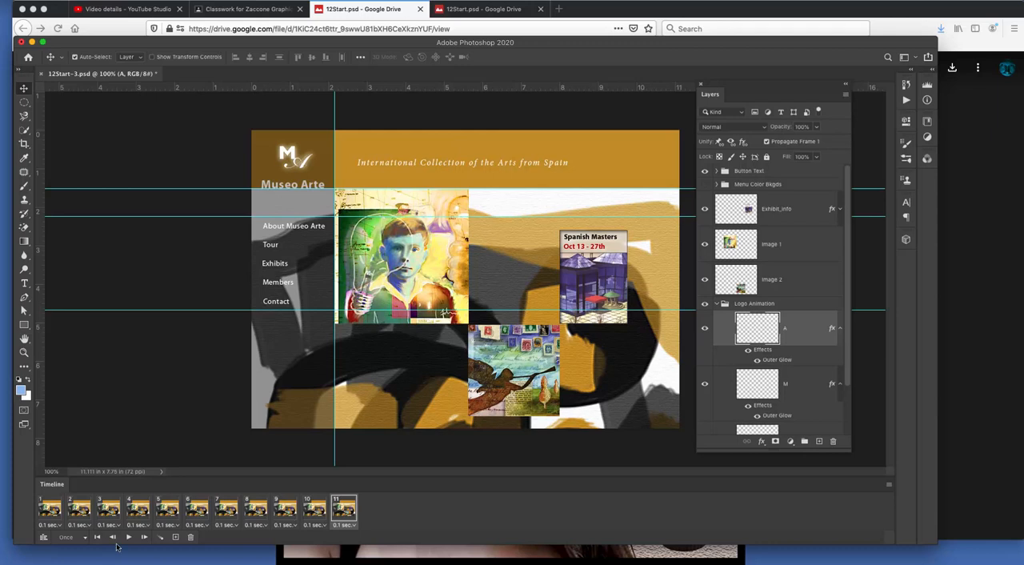
pyautogui.click(158, 539)
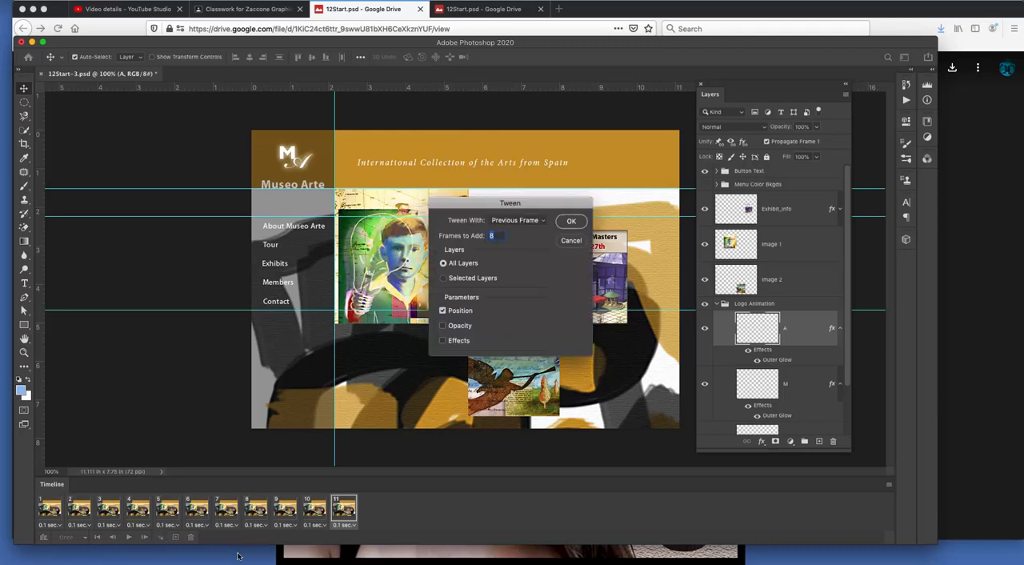
pyautogui.click(520, 221)
pyautogui.click(520, 220)
pyautogui.moveTo(498, 235); pyautogui.dragTo(444, 231)
pyautogui.click(441, 325)
pyautogui.click(442, 339)
pyautogui.click(571, 221)
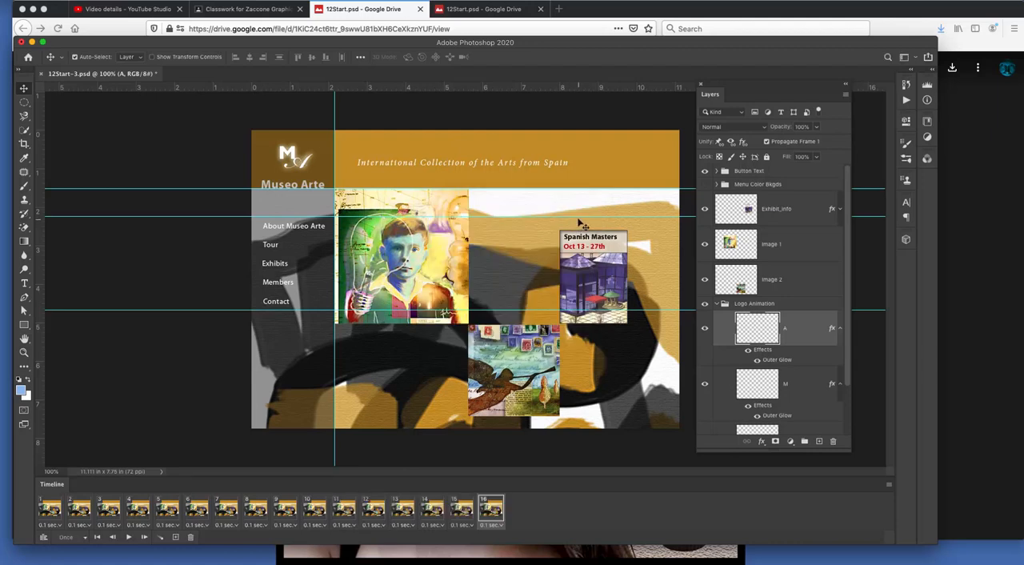
# Step: Play the animation from the first frame, and set frame 1's delay to 0.1 seconds
pyautogui.click(97, 536)
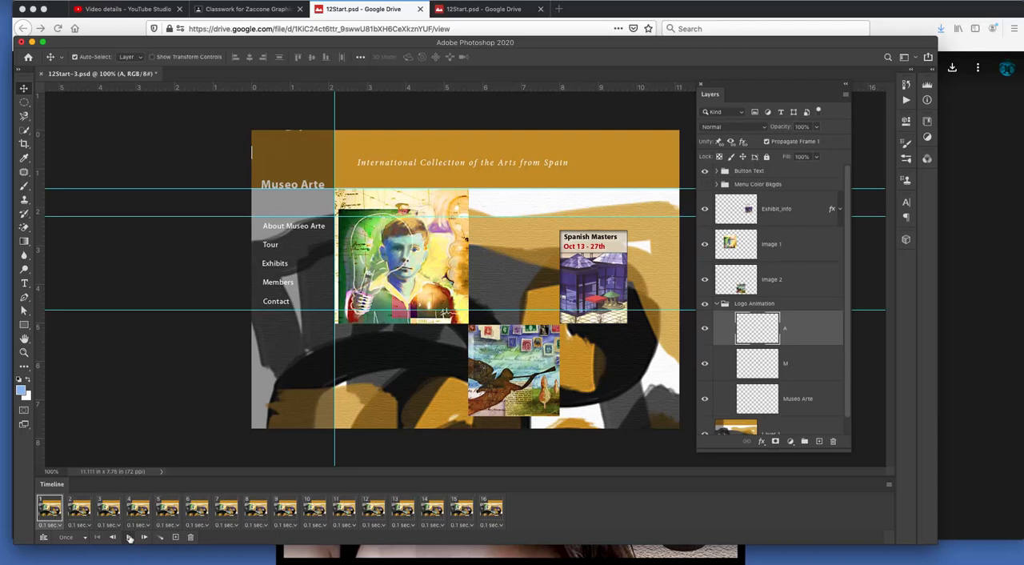
pyautogui.click(129, 538)
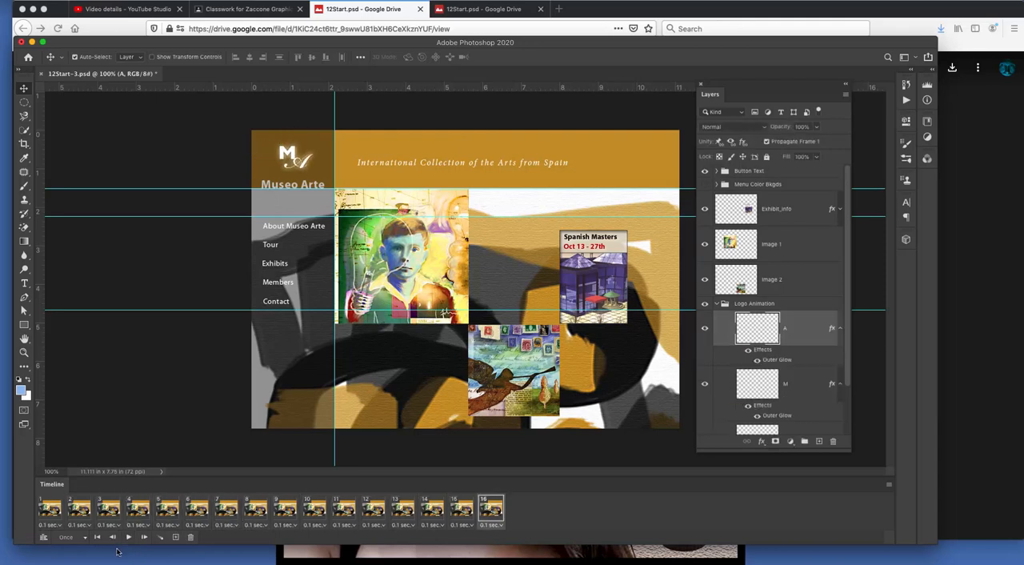
pyautogui.click(53, 509)
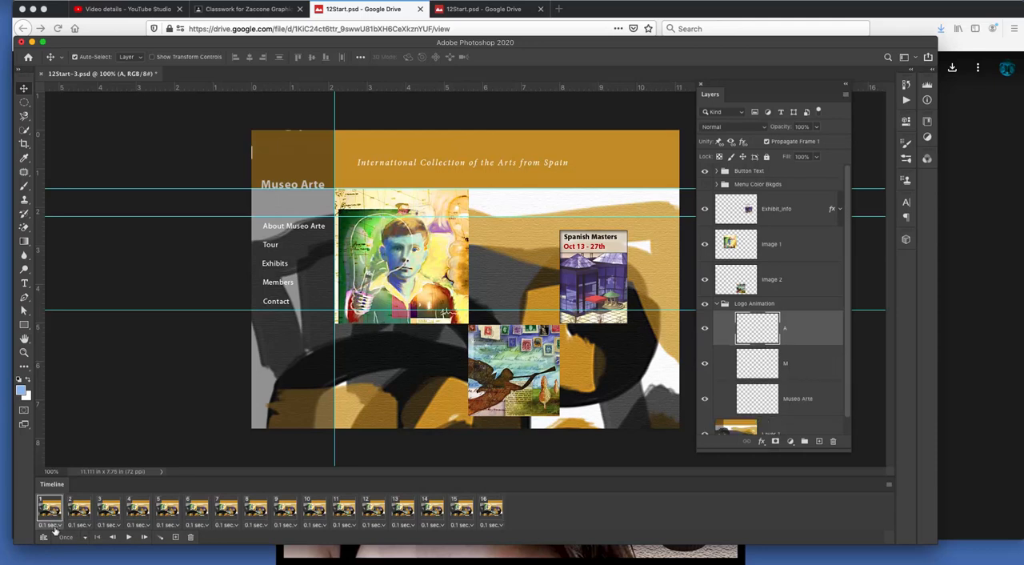
pyautogui.click(60, 525)
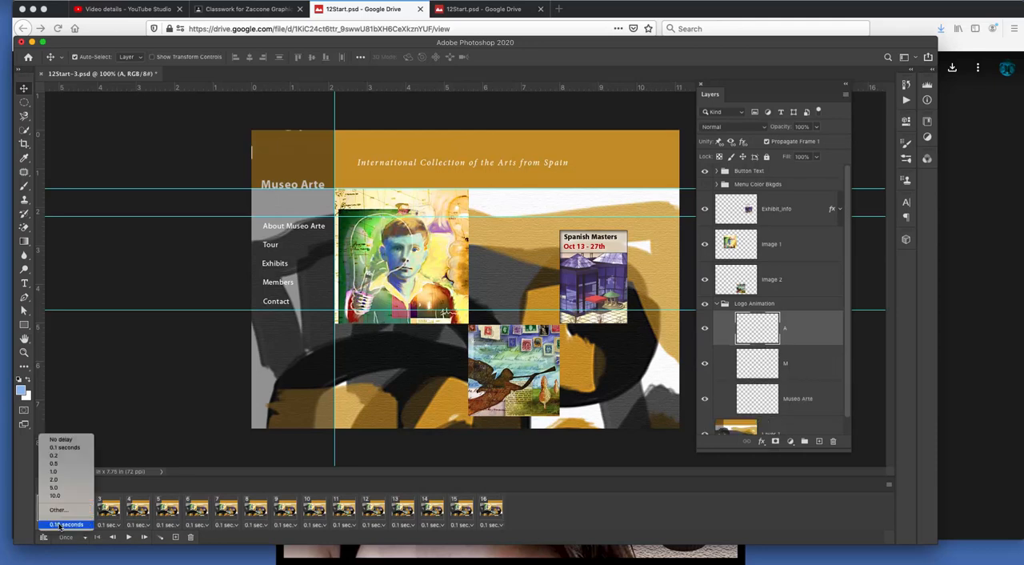
pyautogui.click(70, 449)
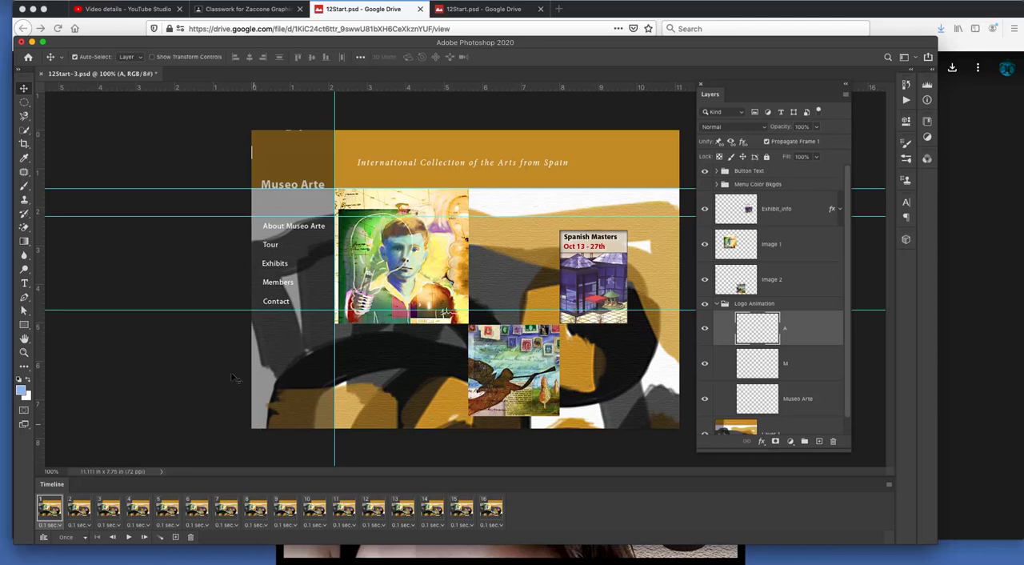
# Step: Start saving the document under a new name, and create a Documents folder named MotionGraphics_ plus the author's surname as its location
pyautogui.click(80, 1)
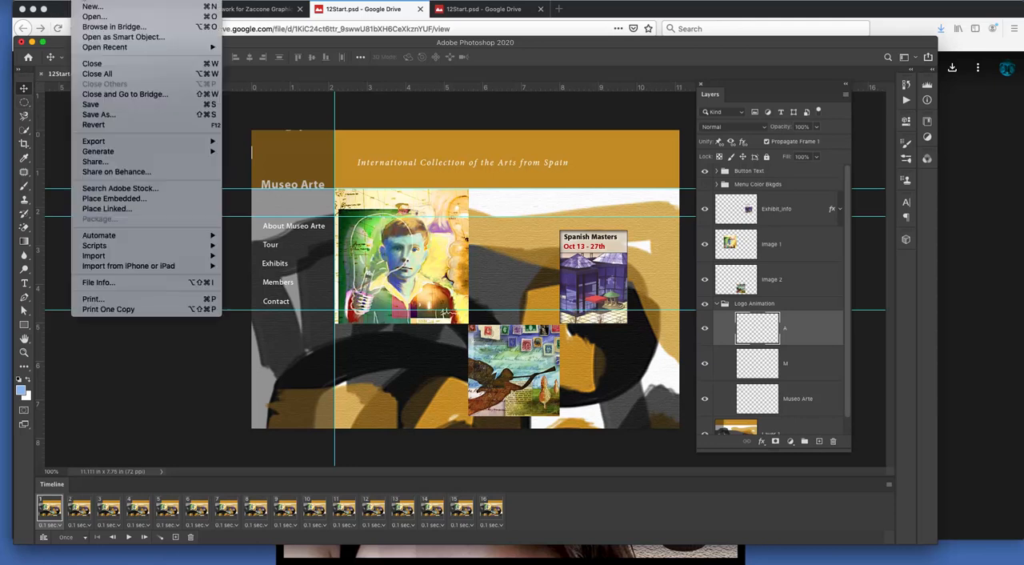
pyautogui.click(122, 117)
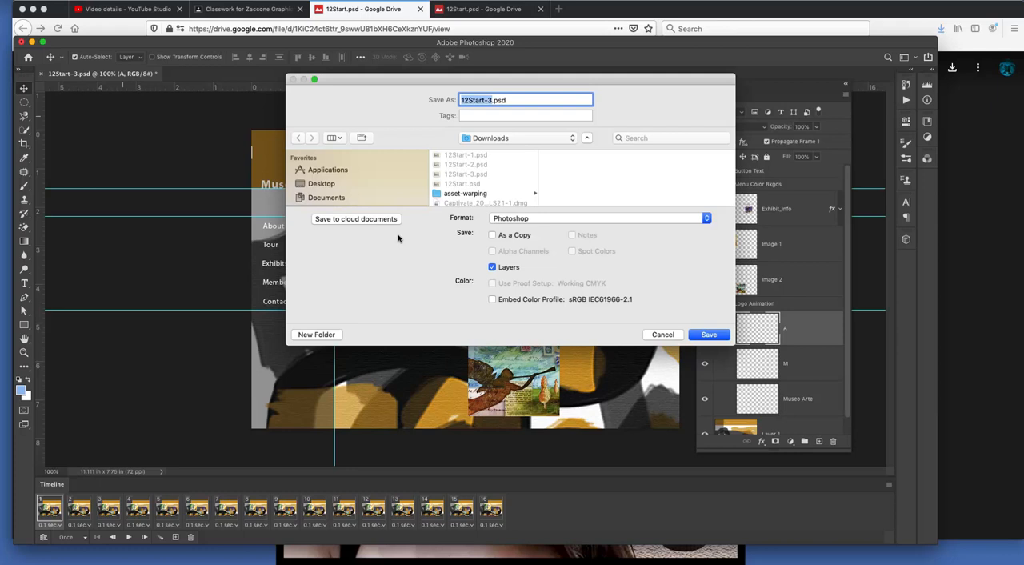
pyautogui.click(326, 198)
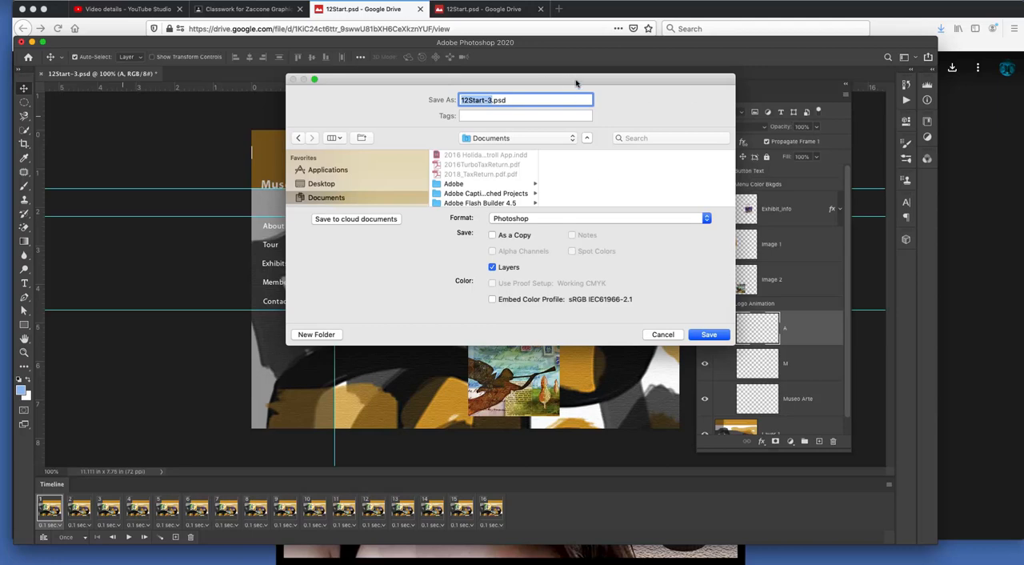
pyautogui.moveTo(576, 82); pyautogui.dragTo(546, 86)
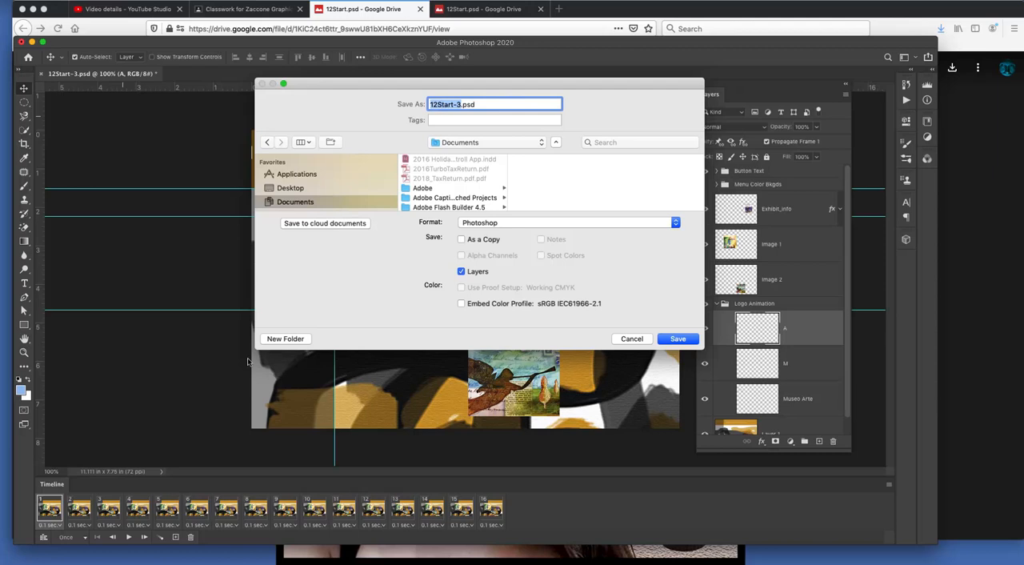
pyautogui.click(294, 339)
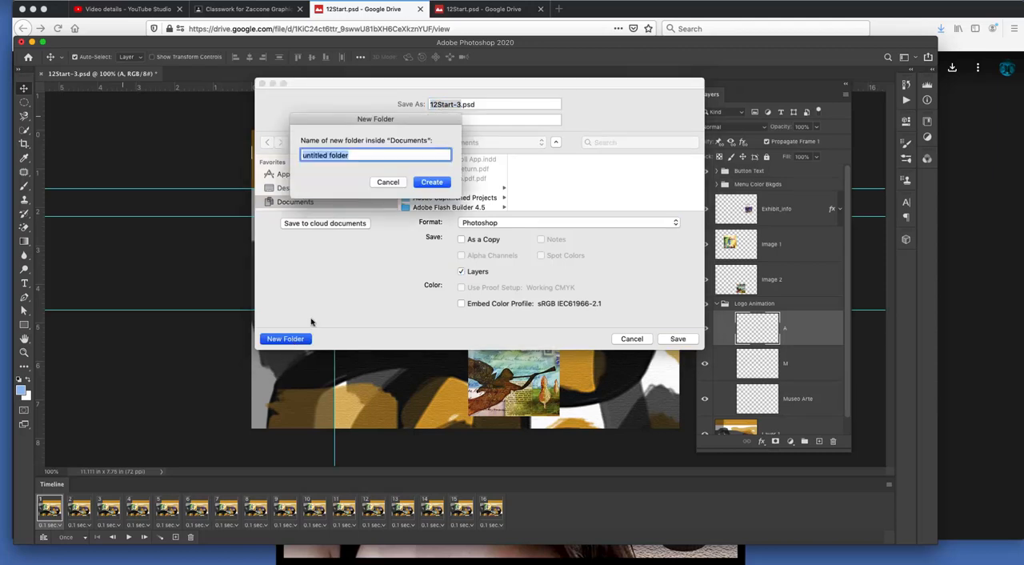
pyautogui.write('MotionGraphics_Zaccone')
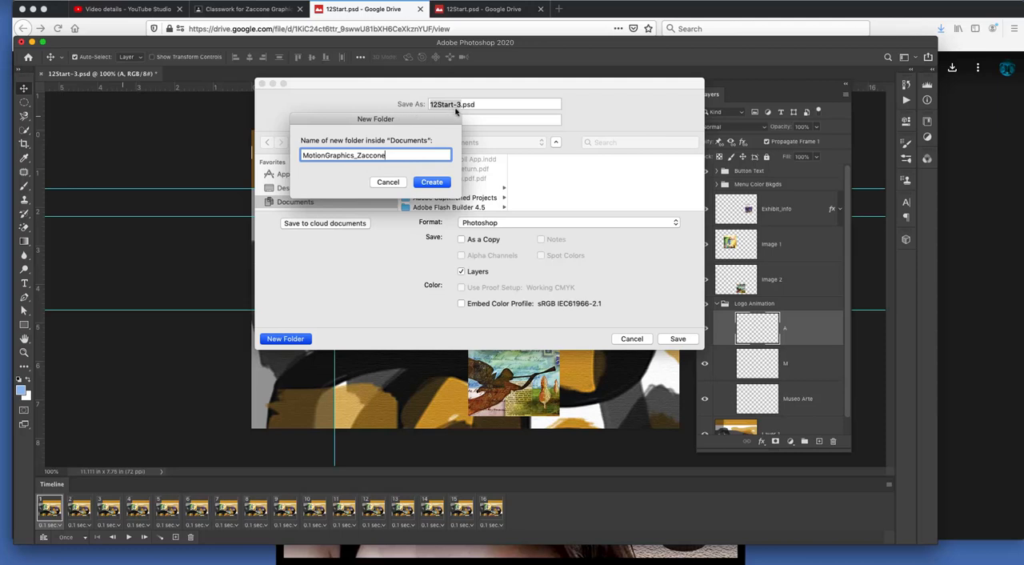
pyautogui.click(436, 184)
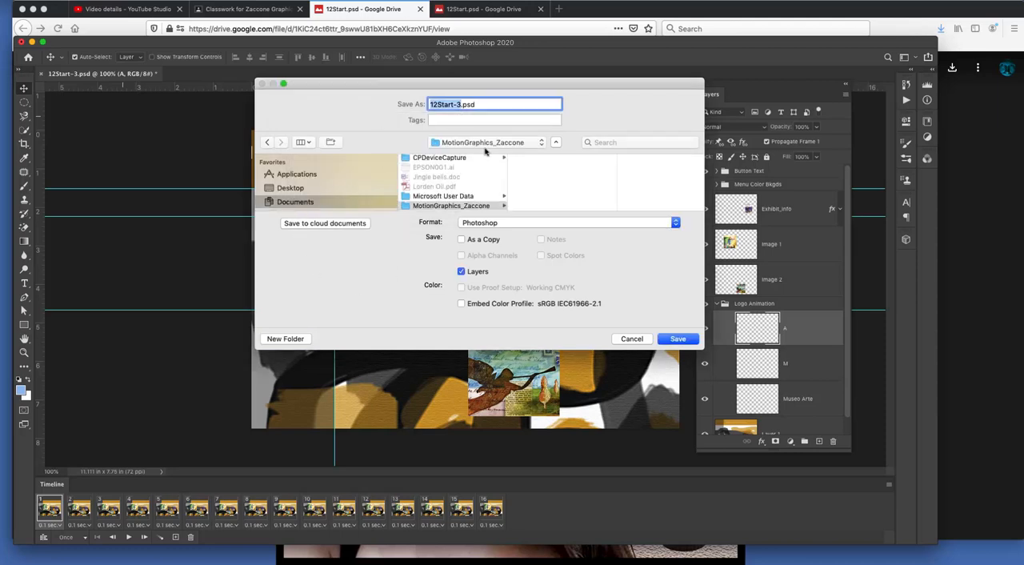
pyautogui.click(453, 208)
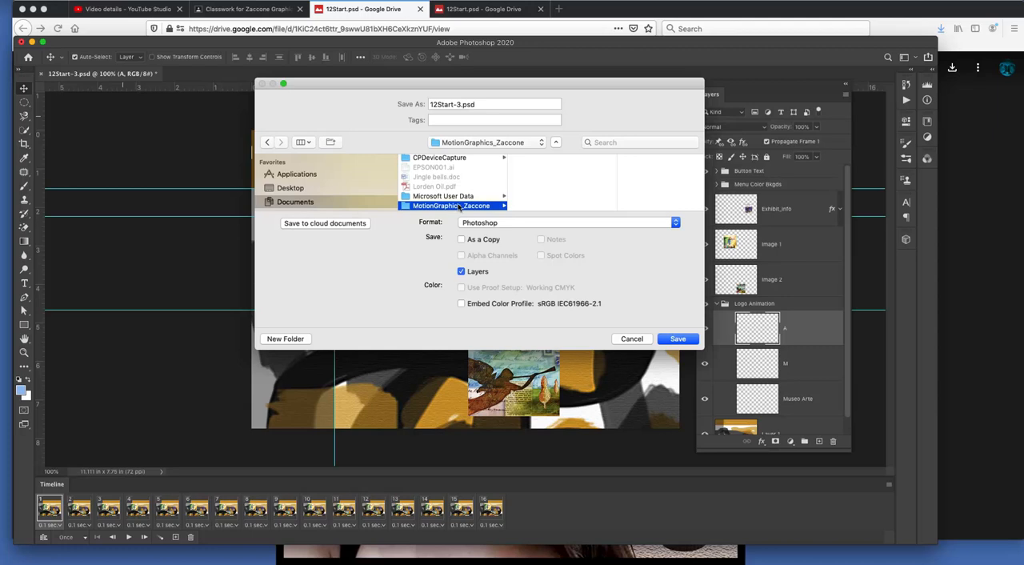
# Step: Name the file with the author's surname followed by _Motion_Grphics, and save it in Photoshop format with Maximize Compatibility
pyautogui.click(446, 104)
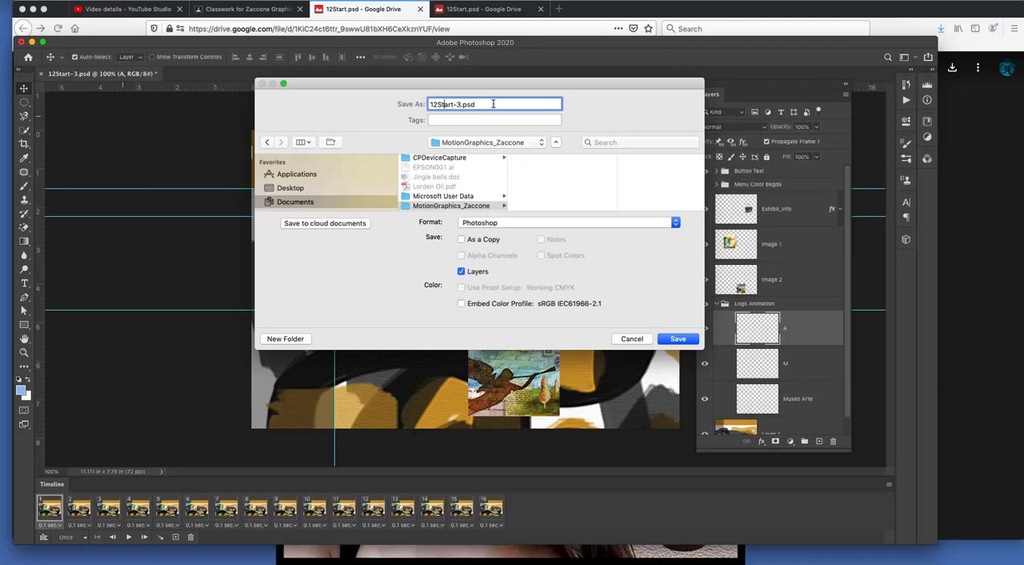
pyautogui.moveTo(494, 104); pyautogui.dragTo(371, 97)
pyautogui.write('Zaccone_Motion_Grphics')
pyautogui.click(676, 339)
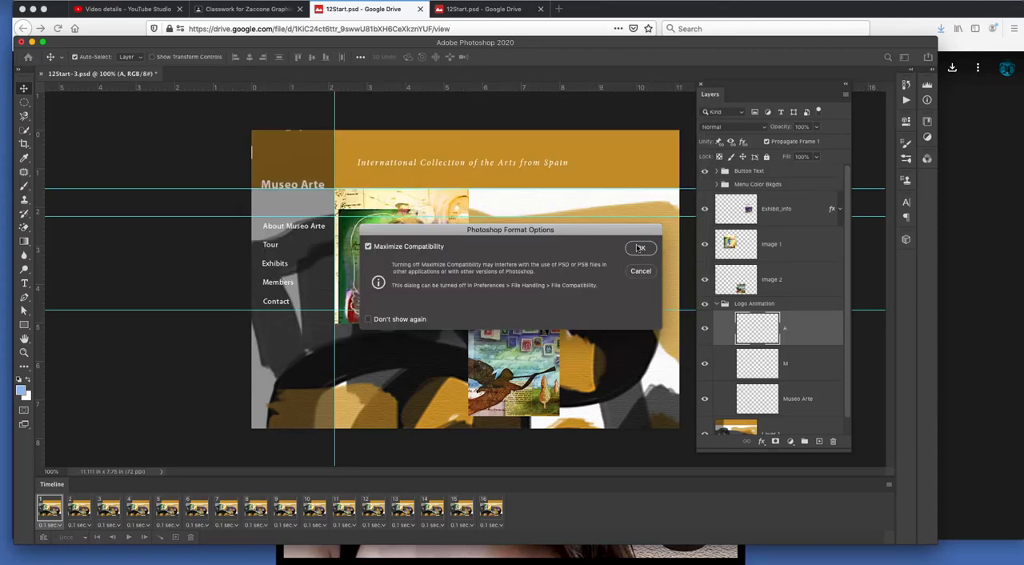
pyautogui.click(640, 248)
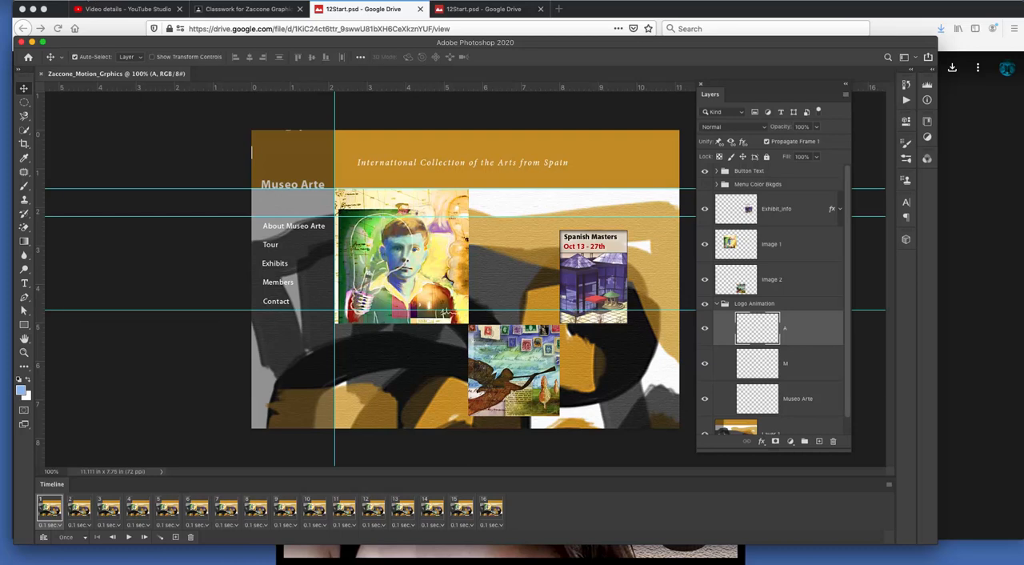
# Step: Open Save for Web (Legacy), try the GIF 128 No Dither and GIF 32 Dithered presets, and choose GIF 64 Dithered
pyautogui.click(80, 1)
pyautogui.moveTo(106, 143)
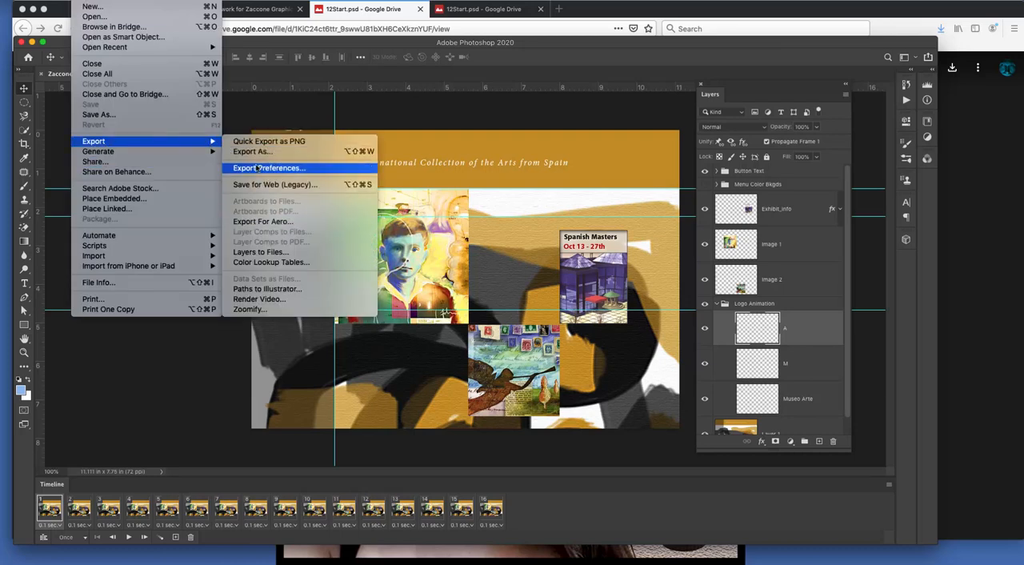
pyautogui.click(338, 185)
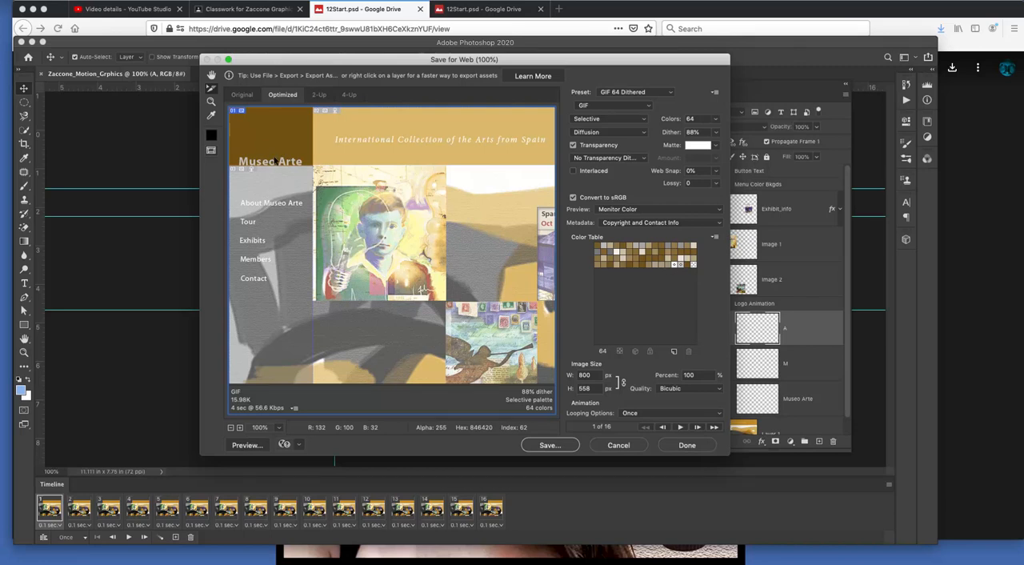
pyautogui.click(642, 92)
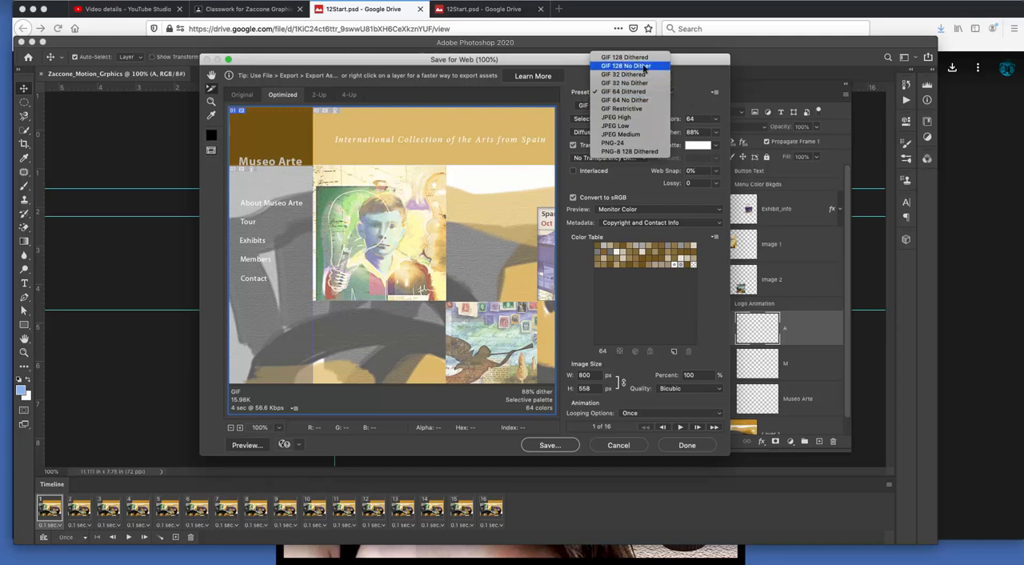
pyautogui.click(644, 65)
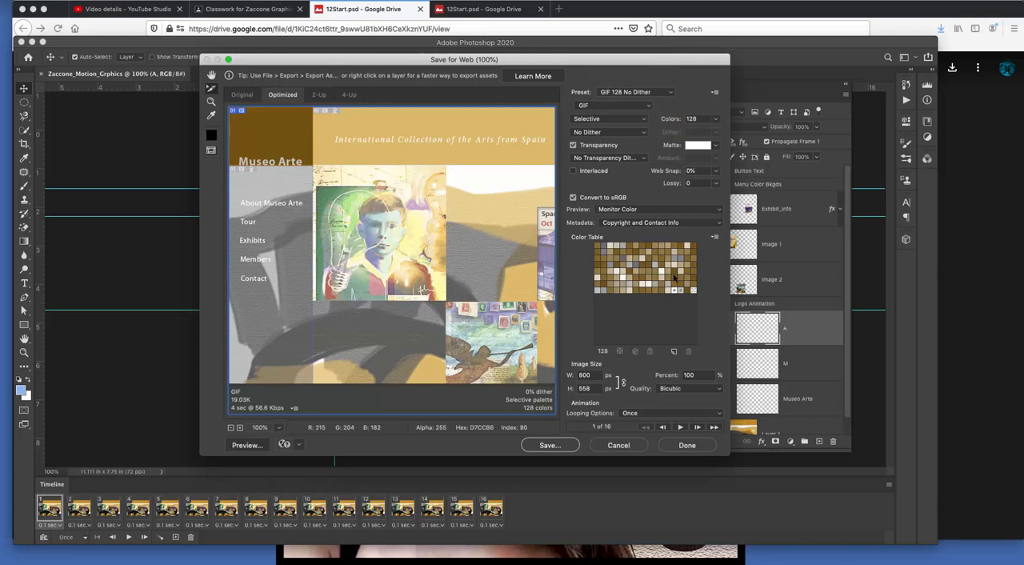
pyautogui.click(647, 92)
pyautogui.click(639, 100)
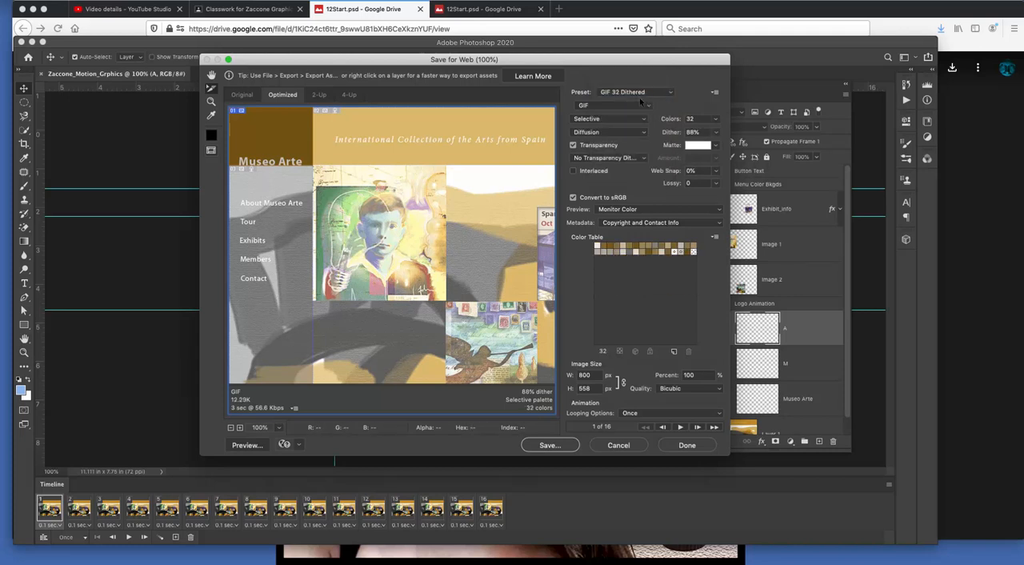
pyautogui.click(656, 94)
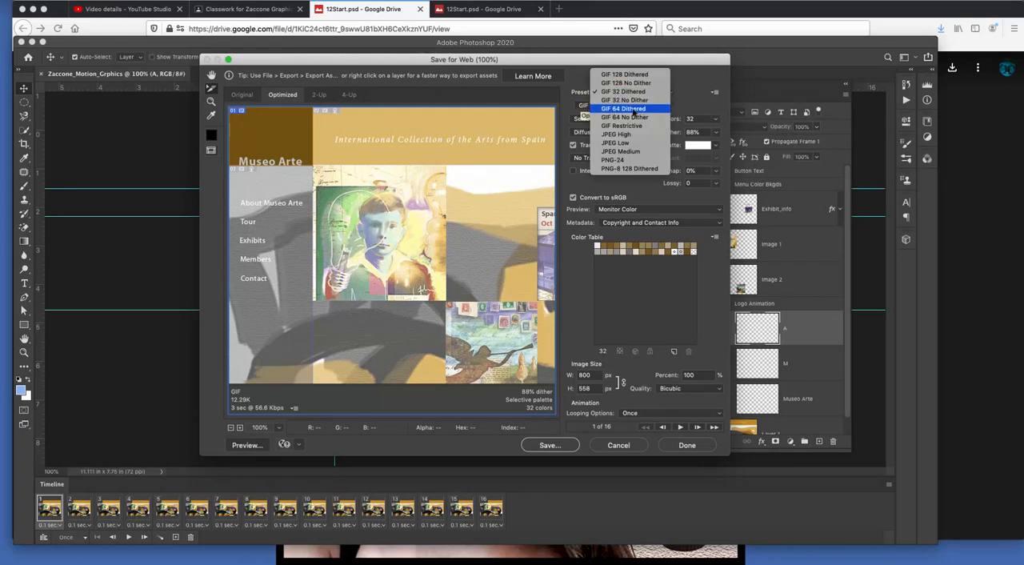
pyautogui.click(644, 109)
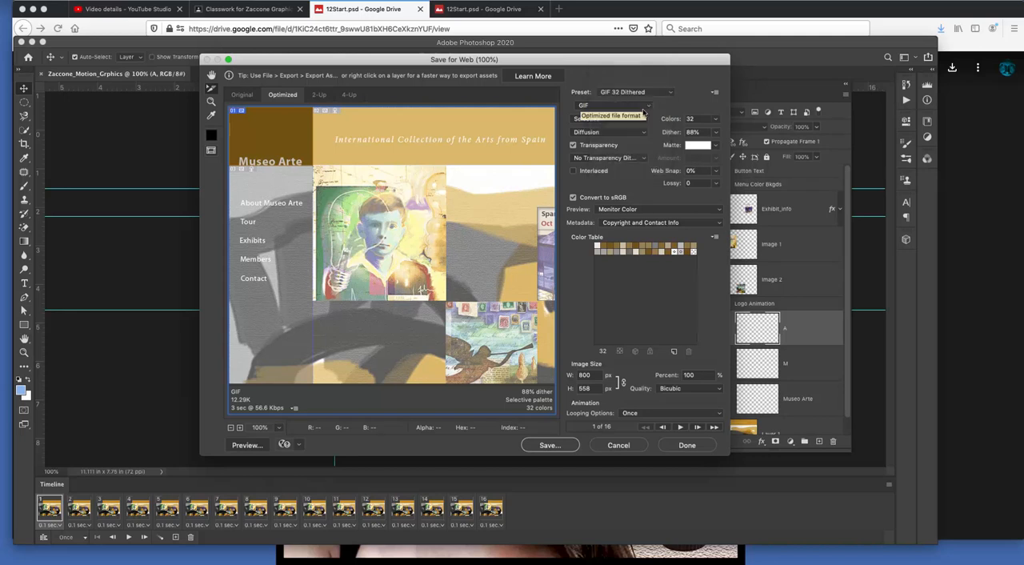
# Step: Try 128 colors for the GIF export, and return the color count to 64
pyautogui.click(716, 120)
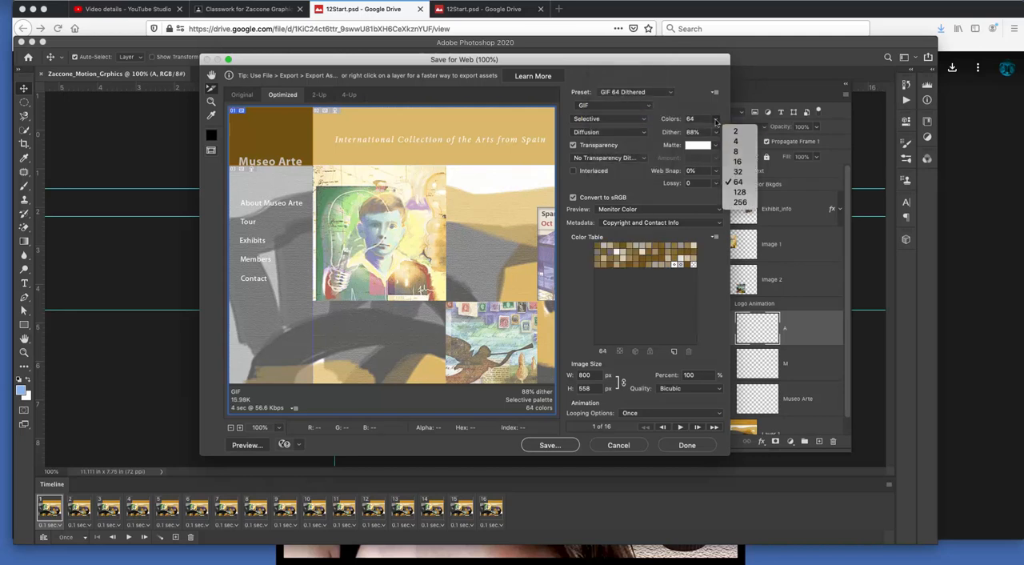
pyautogui.click(740, 192)
pyautogui.click(714, 121)
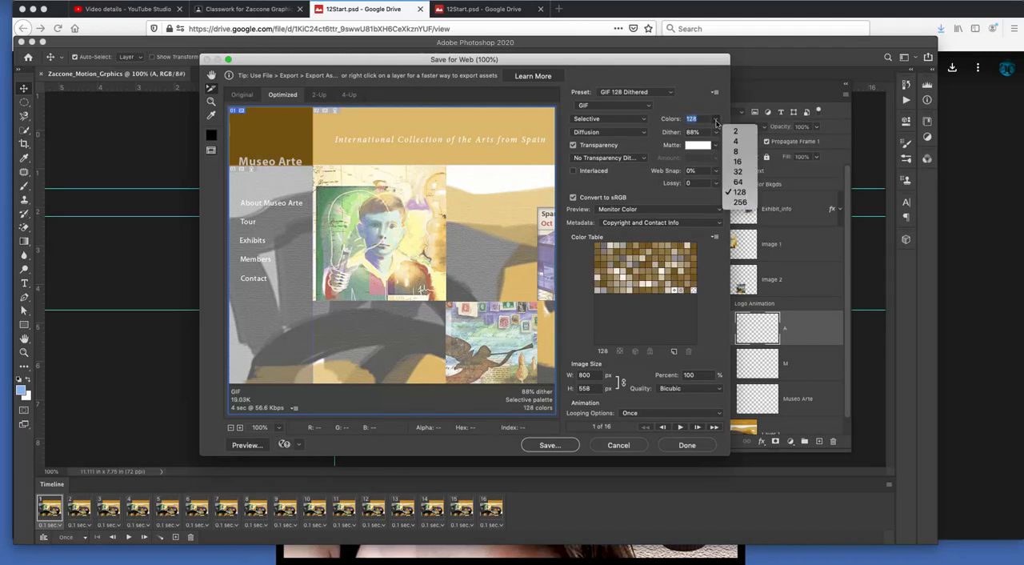
pyautogui.click(737, 182)
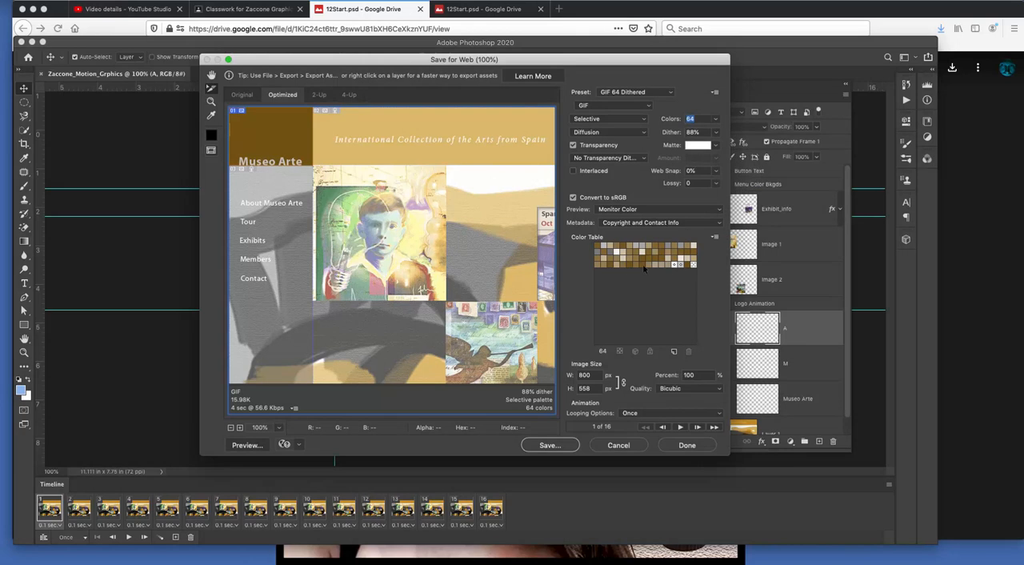
# Step: Keep the animation's looping option at Once and show its last frame in the export preview
pyautogui.doubleClick(583, 375)
pyautogui.press('Tab')
pyautogui.click(634, 413)
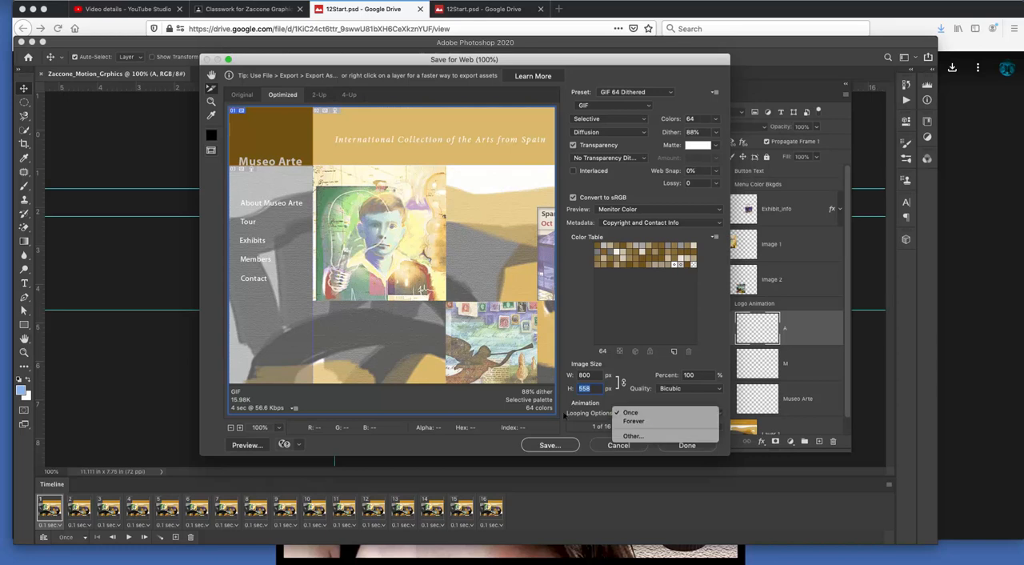
pyautogui.click(640, 416)
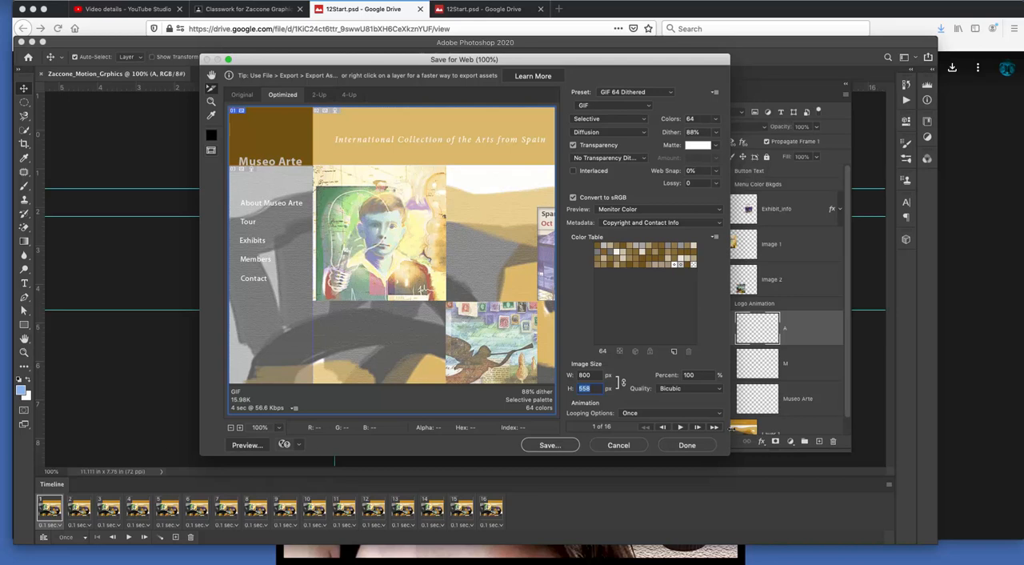
pyautogui.click(679, 426)
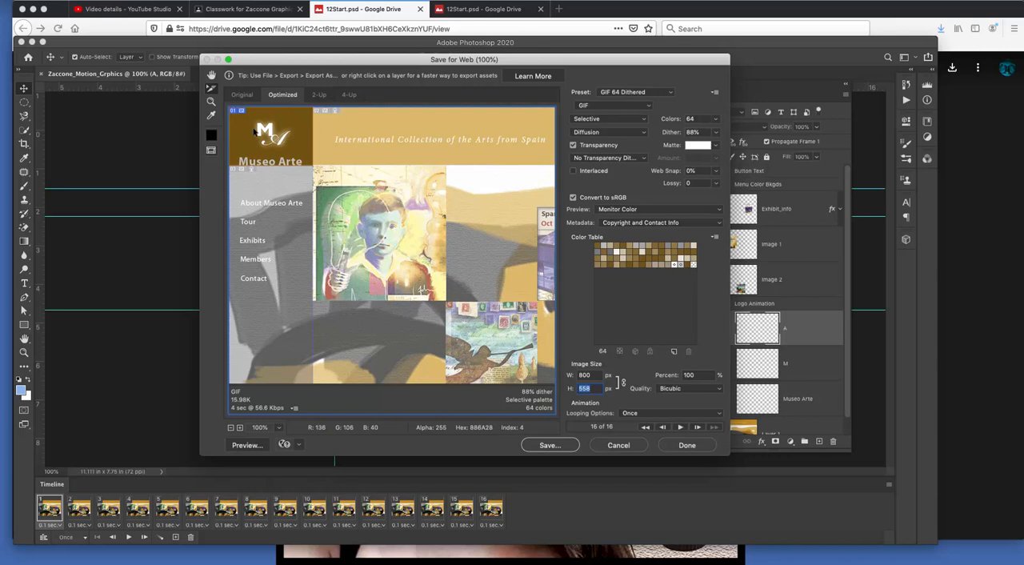
# Step: Preview the optimized animation in the web browser, and close the preview window to return to the export settings
pyautogui.click(244, 444)
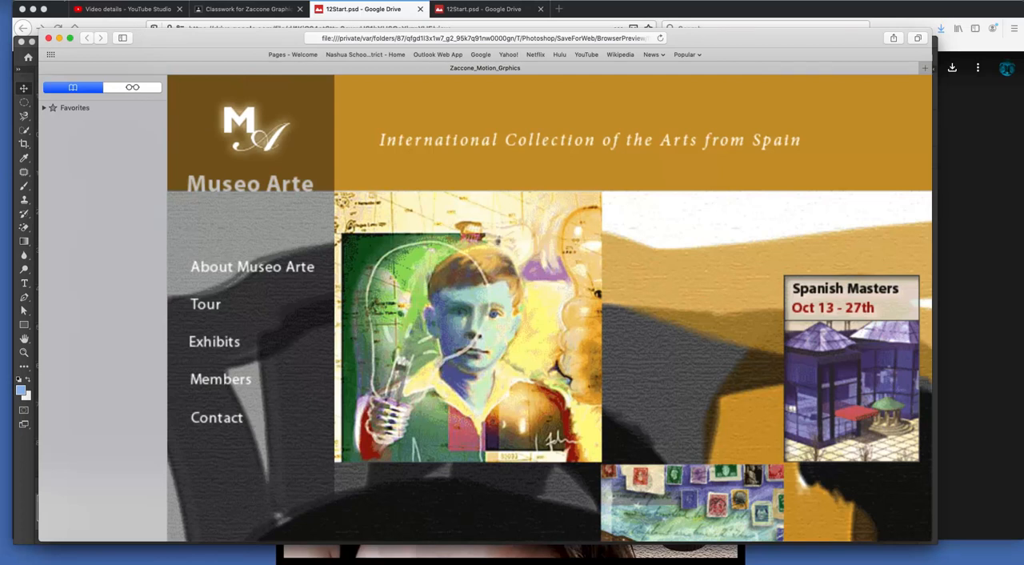
pyautogui.click(62, 0)
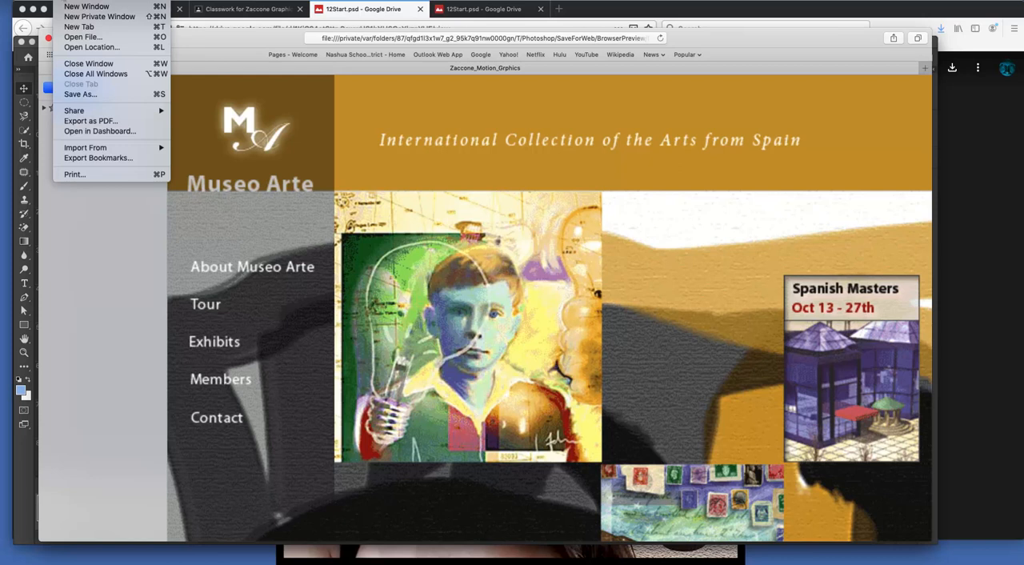
pyautogui.click(63, 0)
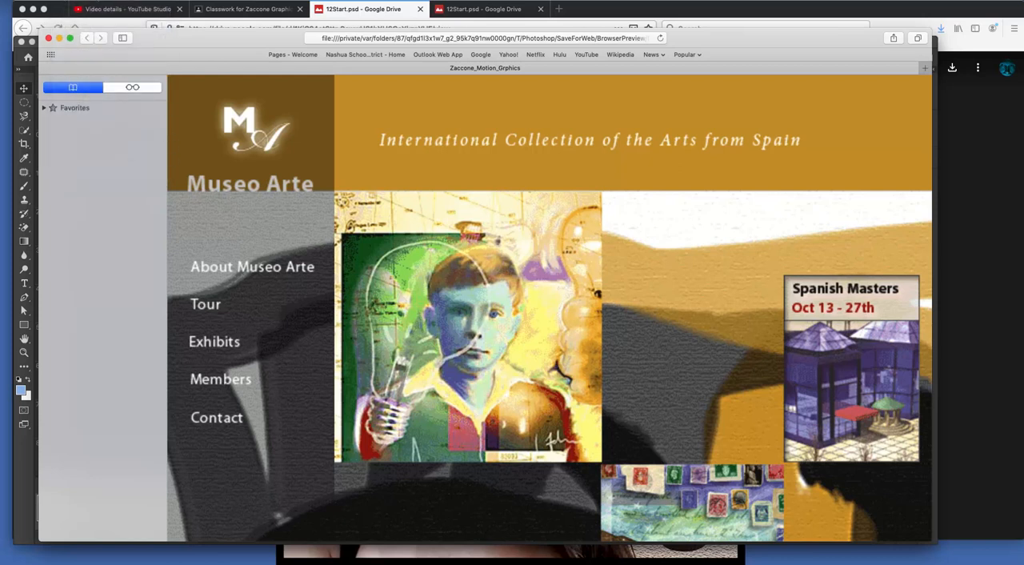
pyautogui.click(84, 0)
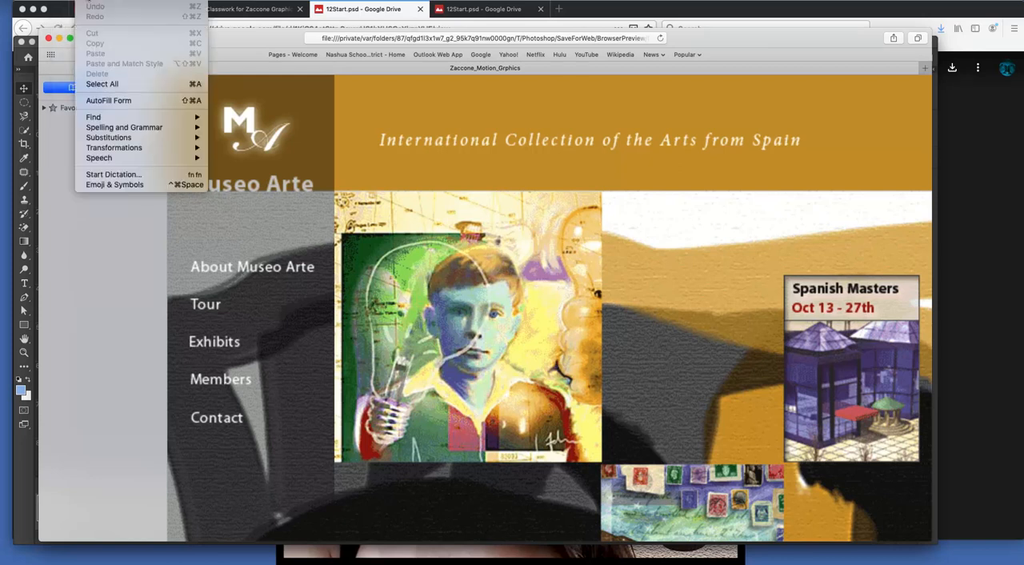
pyautogui.moveTo(63, 0)
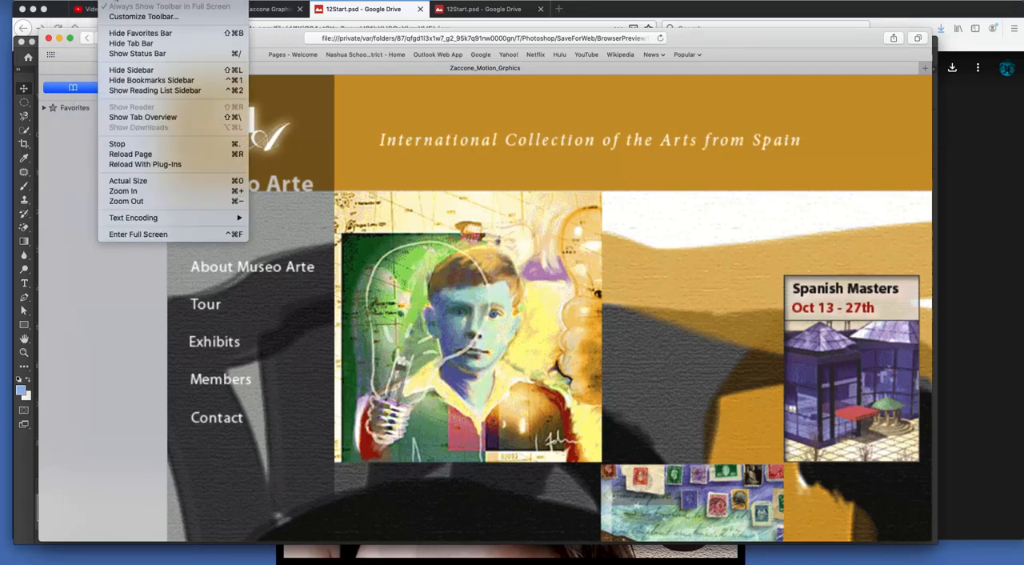
pyautogui.click(117, 0)
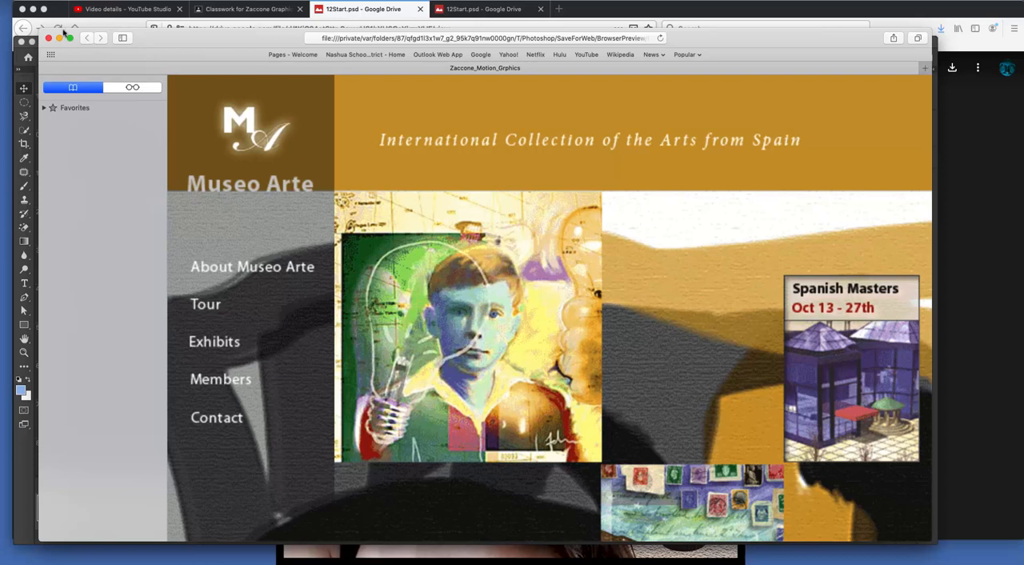
pyautogui.moveTo(61, 32); pyautogui.dragTo(64, 60)
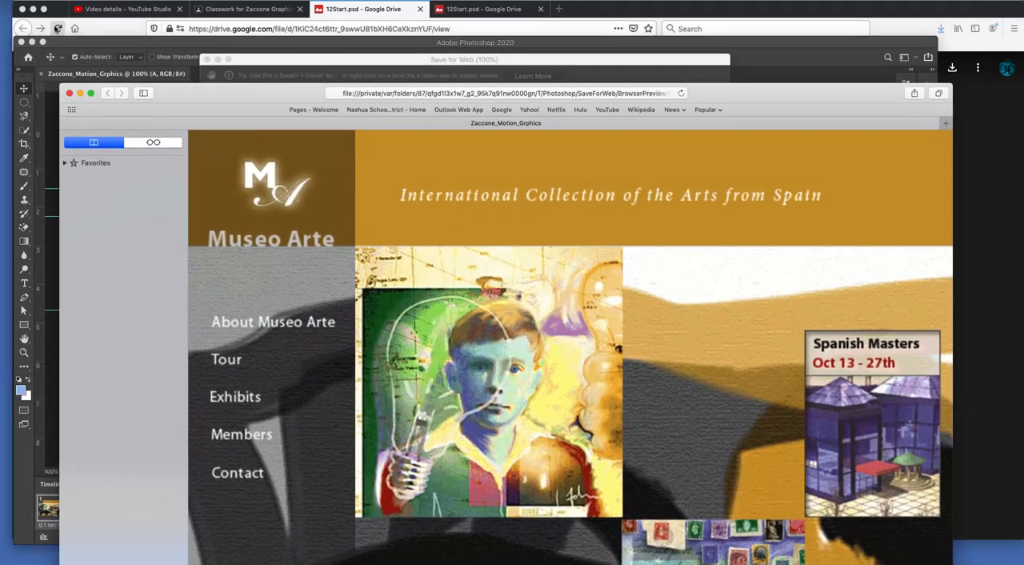
pyautogui.moveTo(206, 96); pyautogui.dragTo(164, 54)
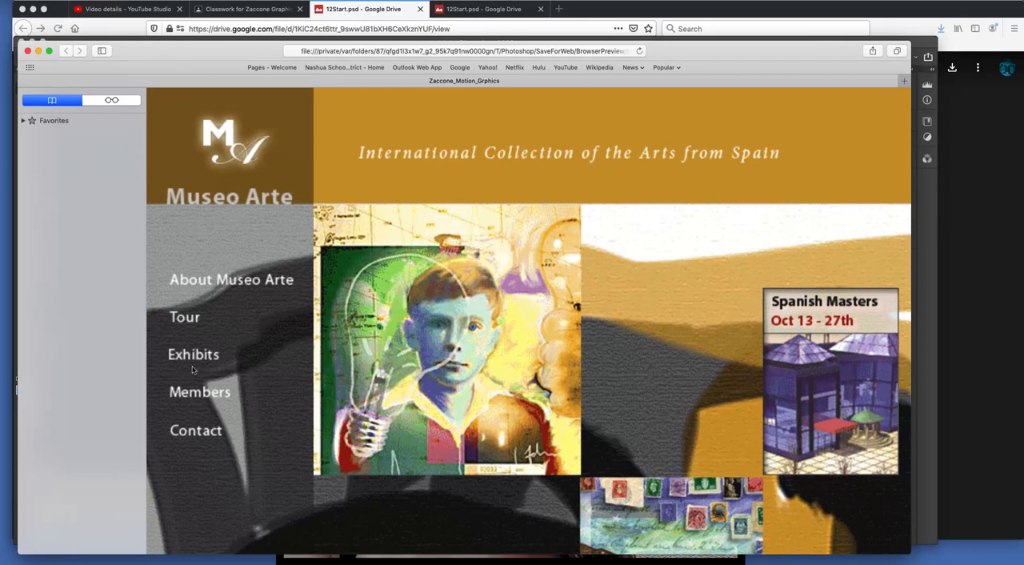
pyautogui.click(28, 51)
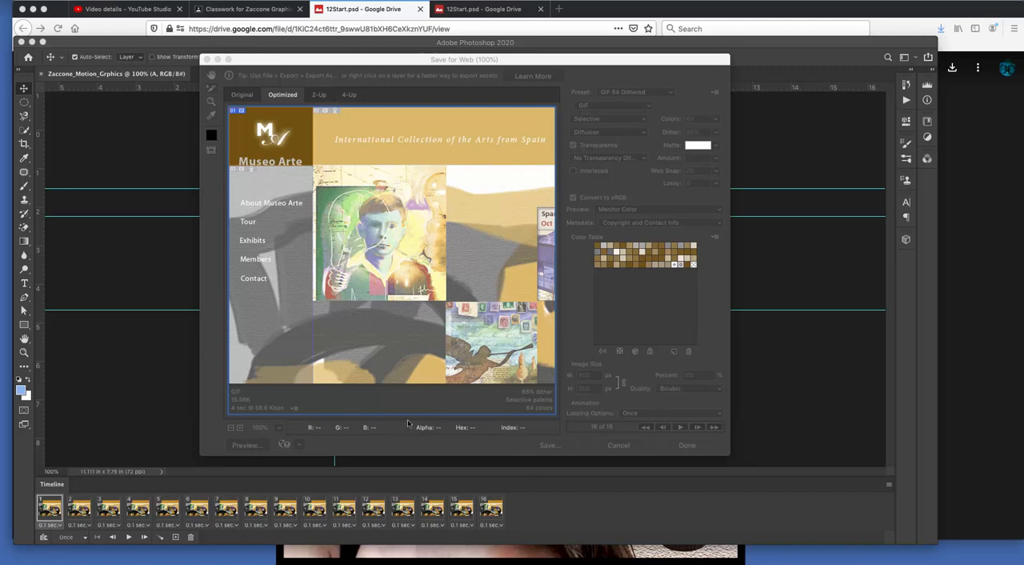
pyautogui.click(375, 452)
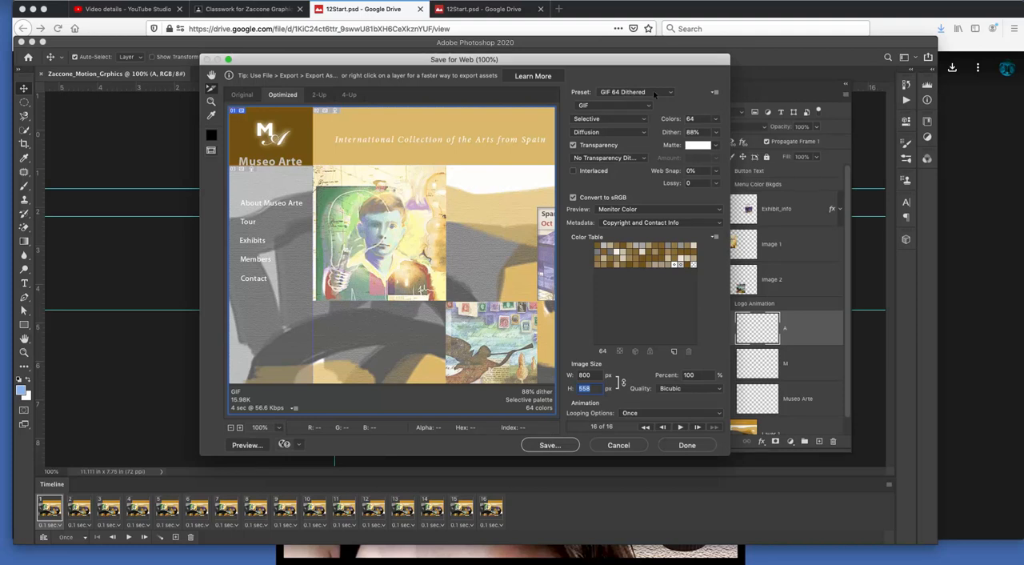
# Step: Keep GIF as the image format, and start saving the export with HTML and Images as the output format
pyautogui.click(594, 107)
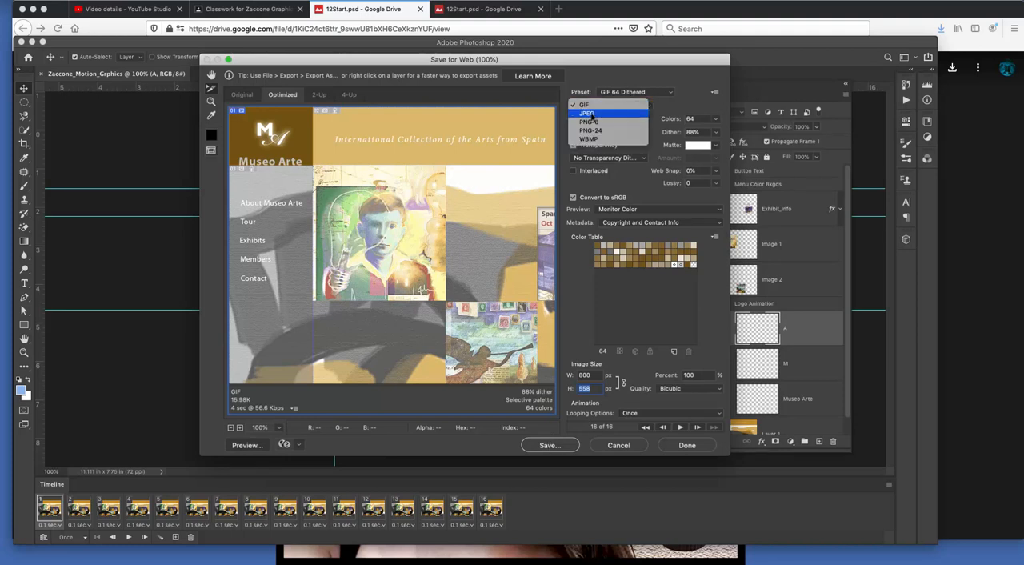
pyautogui.click(593, 106)
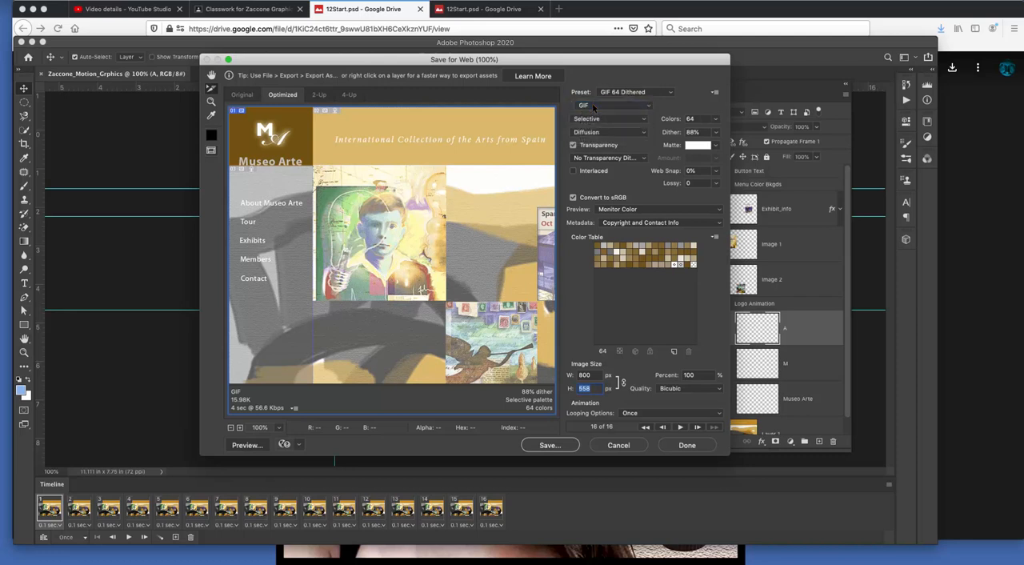
pyautogui.click(548, 444)
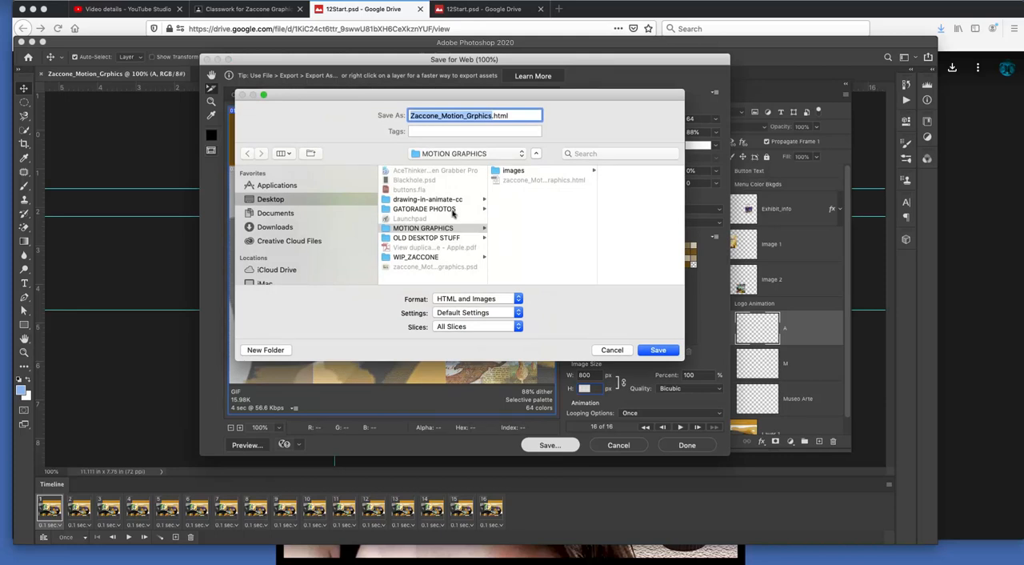
pyautogui.click(462, 299)
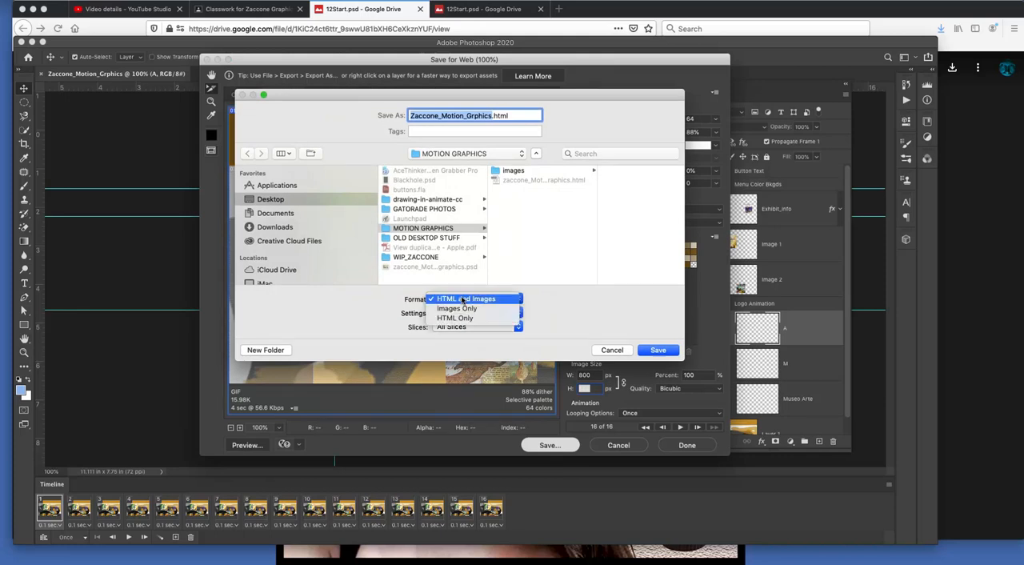
pyautogui.click(468, 309)
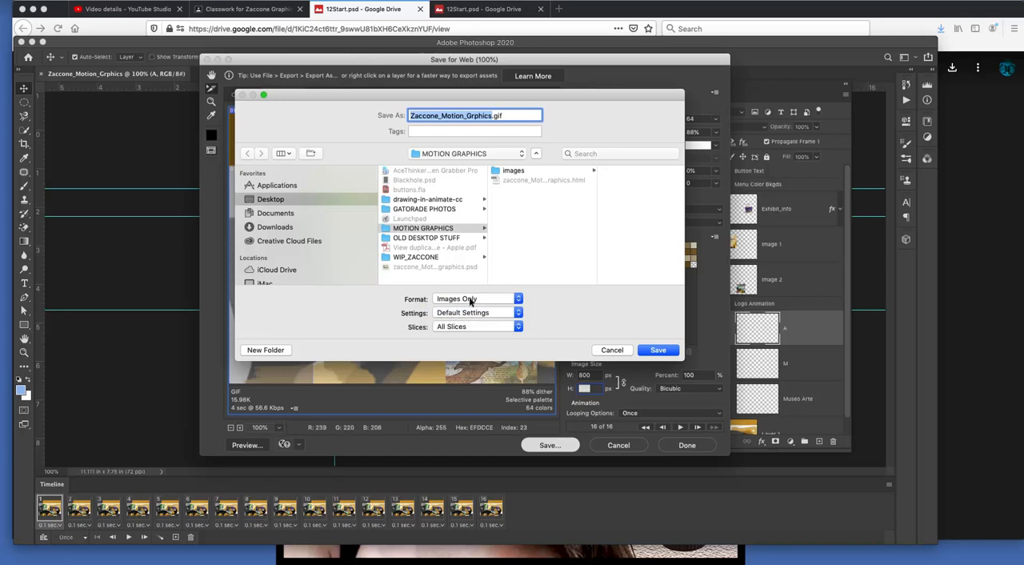
pyautogui.click(474, 299)
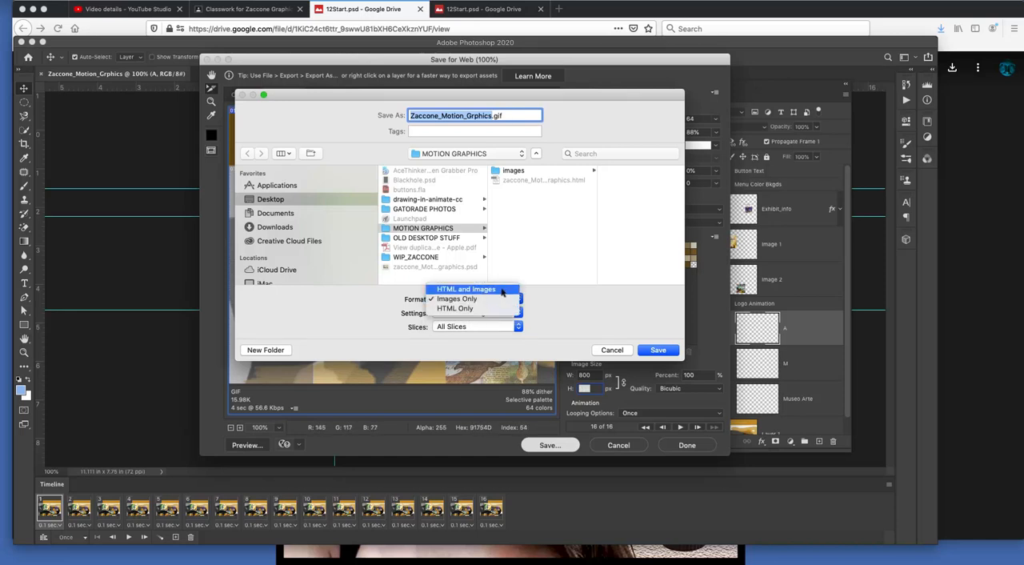
pyautogui.click(502, 293)
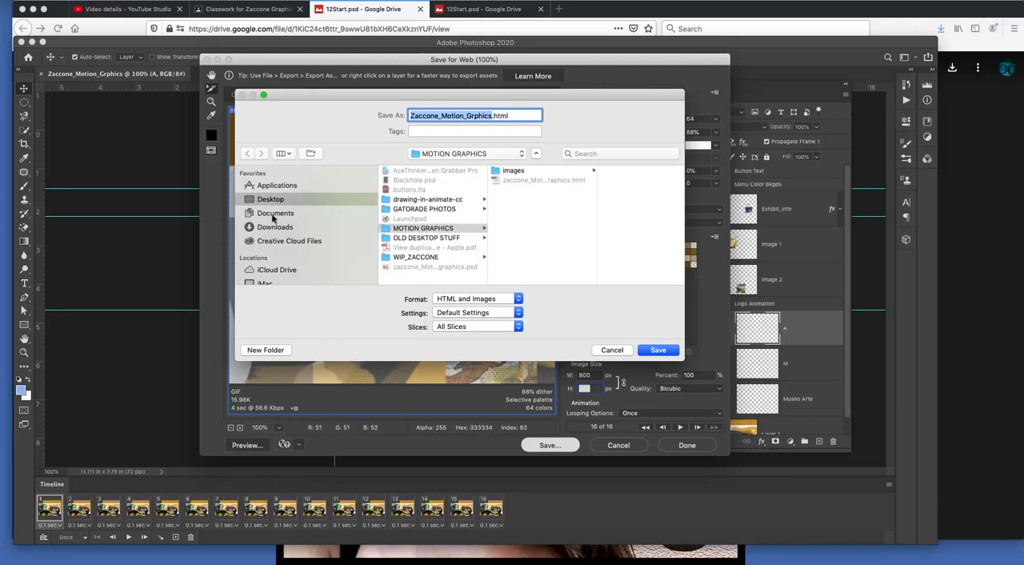
# Step: Save the export into the Documents folder named MotionGraphics_ plus the author's surname
pyautogui.click(274, 214)
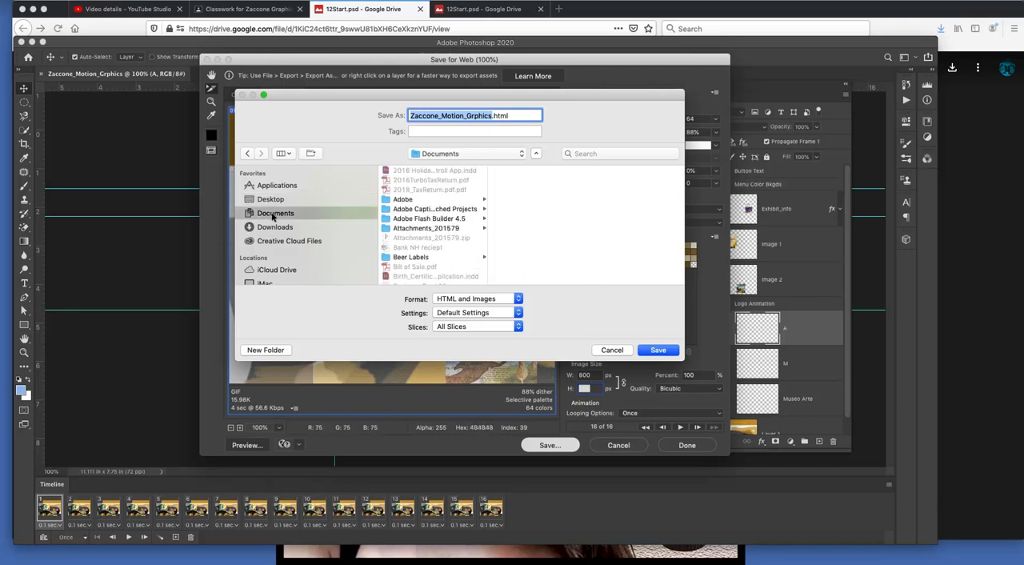
pyautogui.scroll(-10, 428, 238)
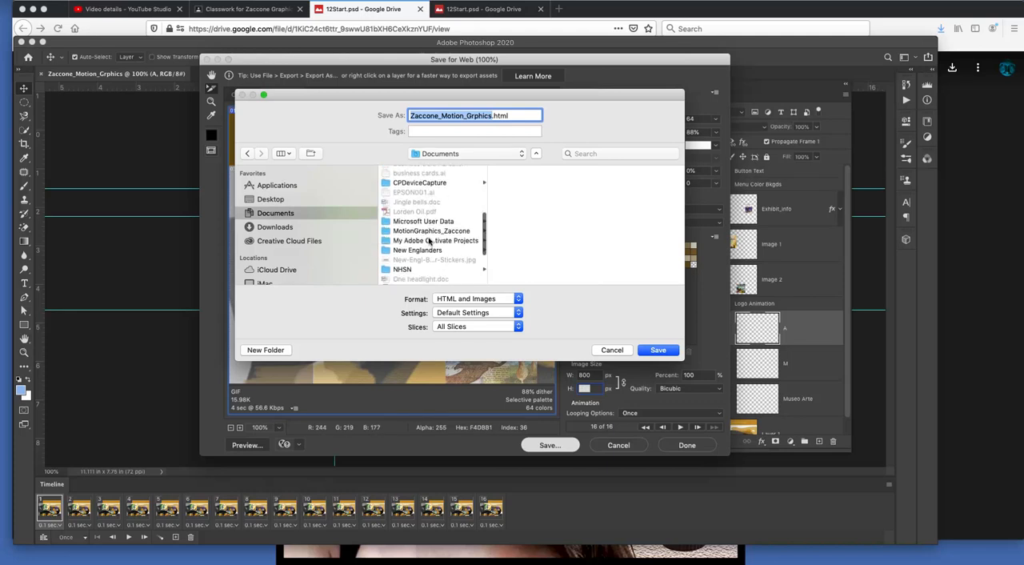
pyautogui.scroll(3, 428, 235)
pyautogui.click(420, 221)
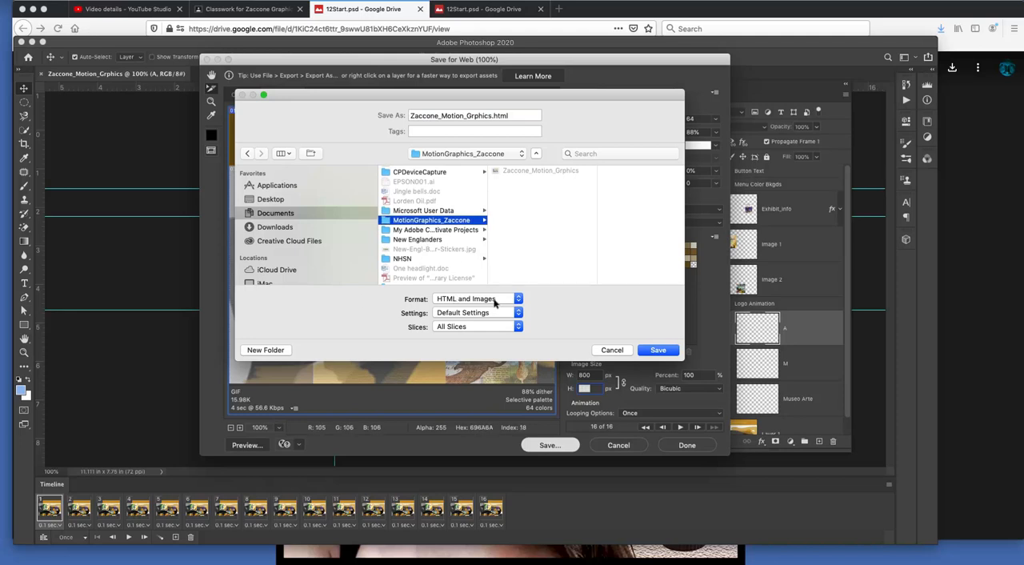
pyautogui.click(658, 350)
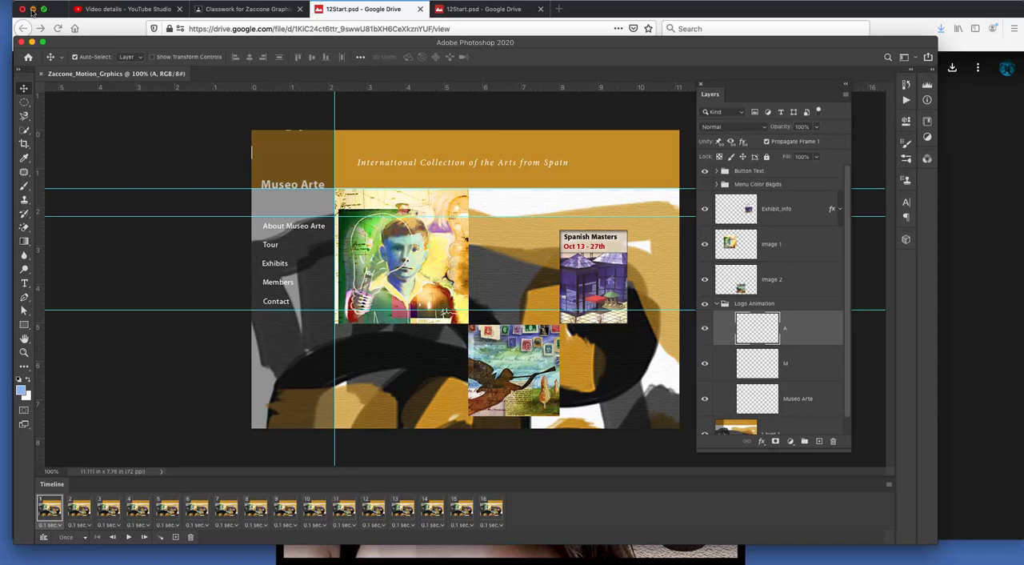
# Step: Minimize the browser and Photoshop windows, and open the export folder inside Documents in Finder
pyautogui.click(33, 9)
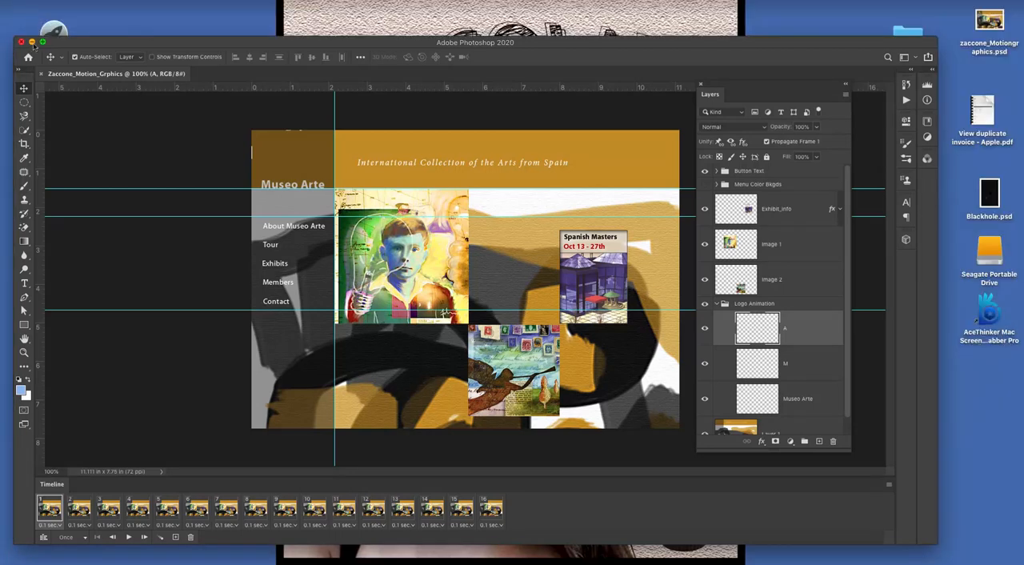
pyautogui.click(31, 42)
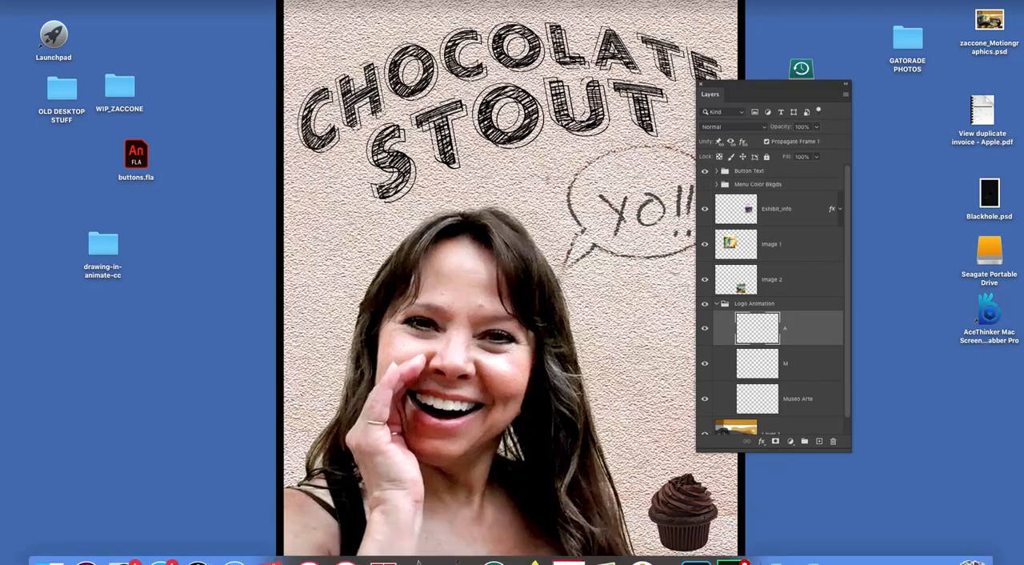
pyautogui.click(42, 546)
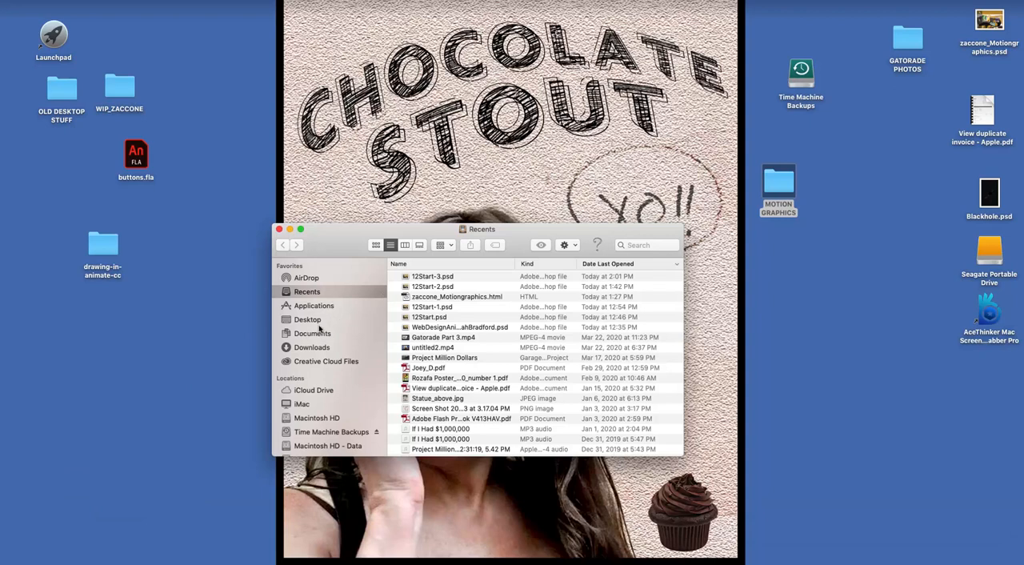
pyautogui.click(312, 333)
pyautogui.scroll(-2, 450, 345)
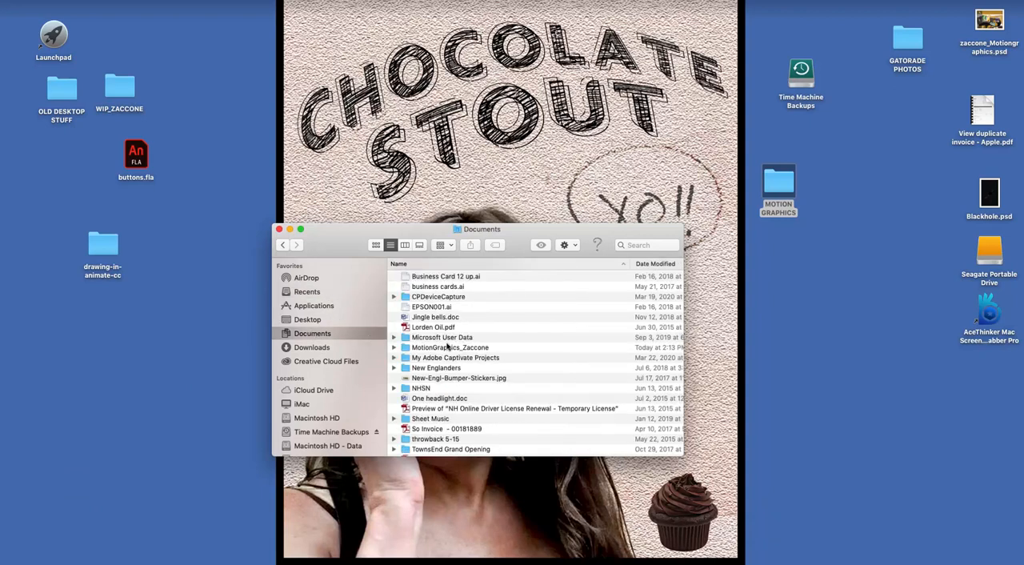
pyautogui.doubleClick(436, 343)
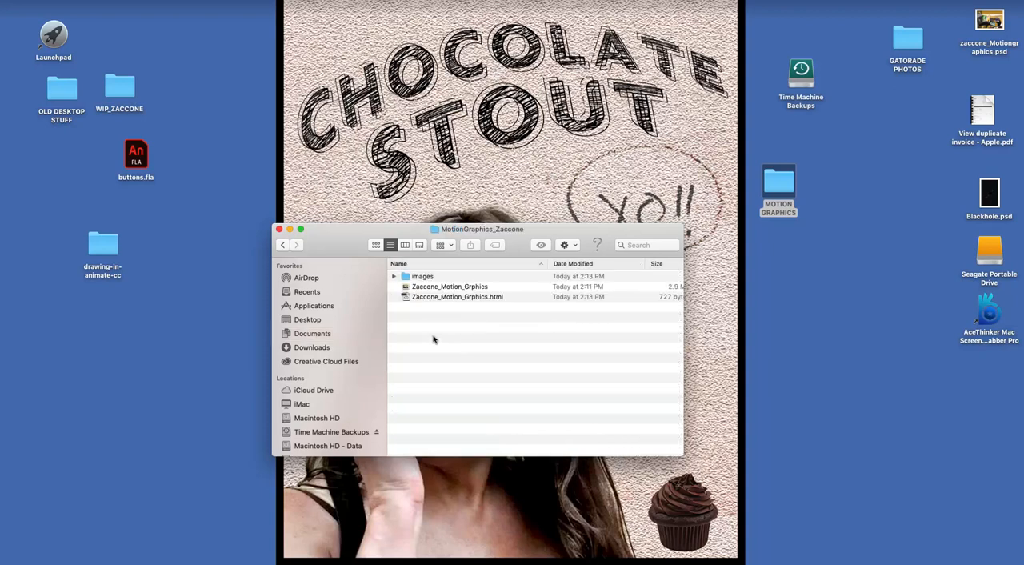
# Step: Try to open the exported HTML file from the folder with its default application
pyautogui.click(456, 297)
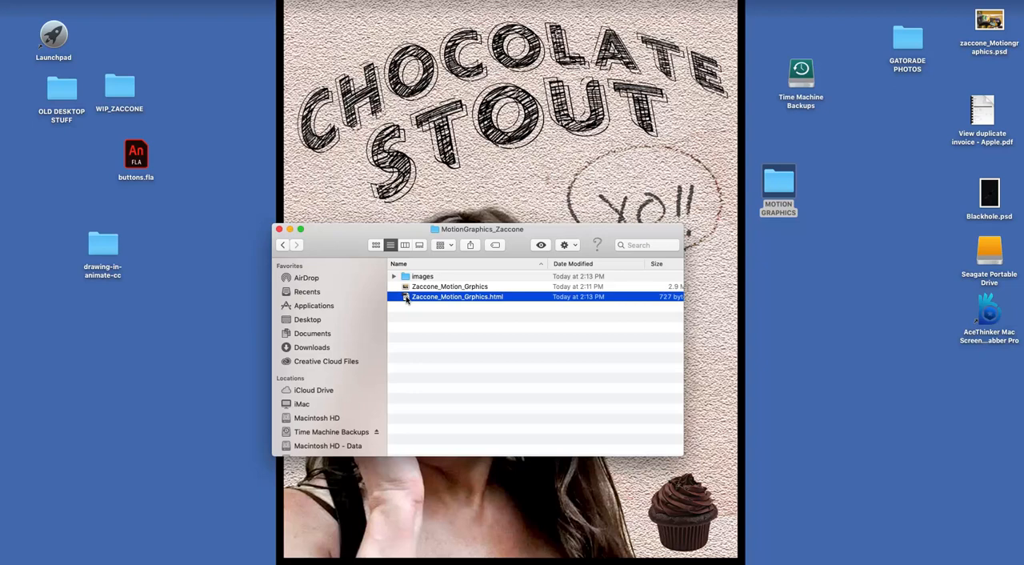
pyautogui.doubleClick(407, 297)
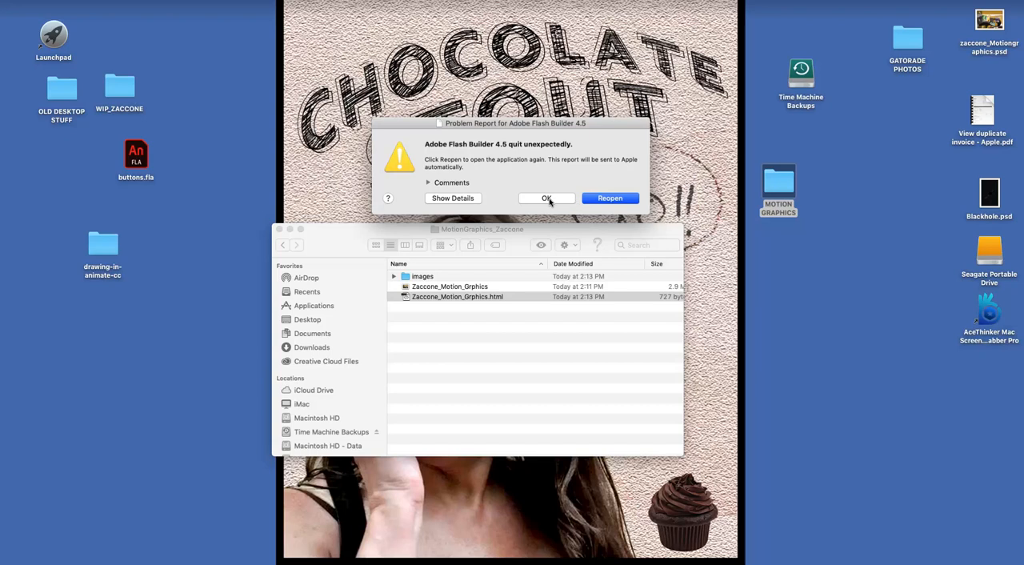
pyautogui.click(546, 199)
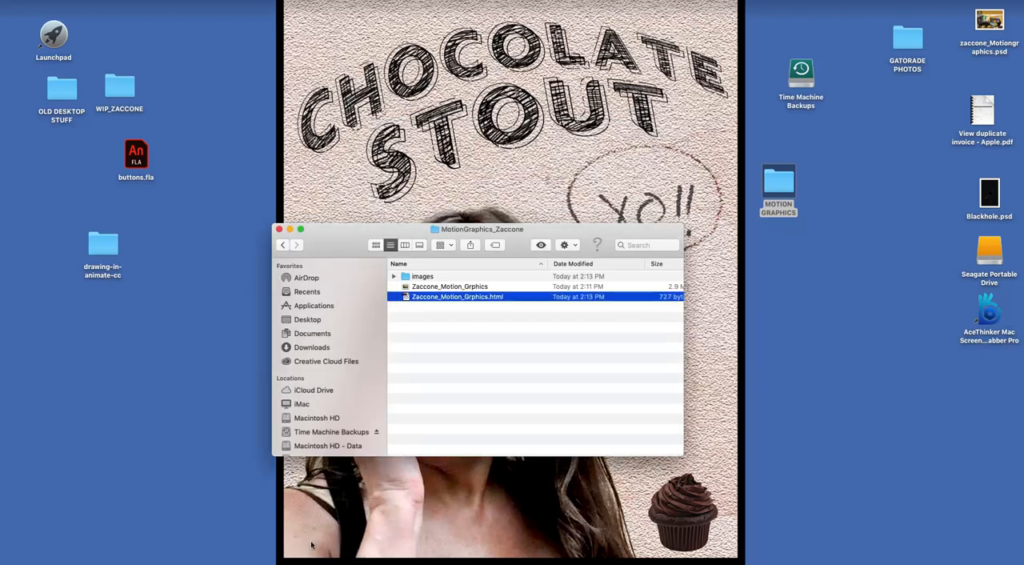
# Step: Switch to Firefox and open a new blank tab for viewing the exported page
pyautogui.moveTo(412, 562)
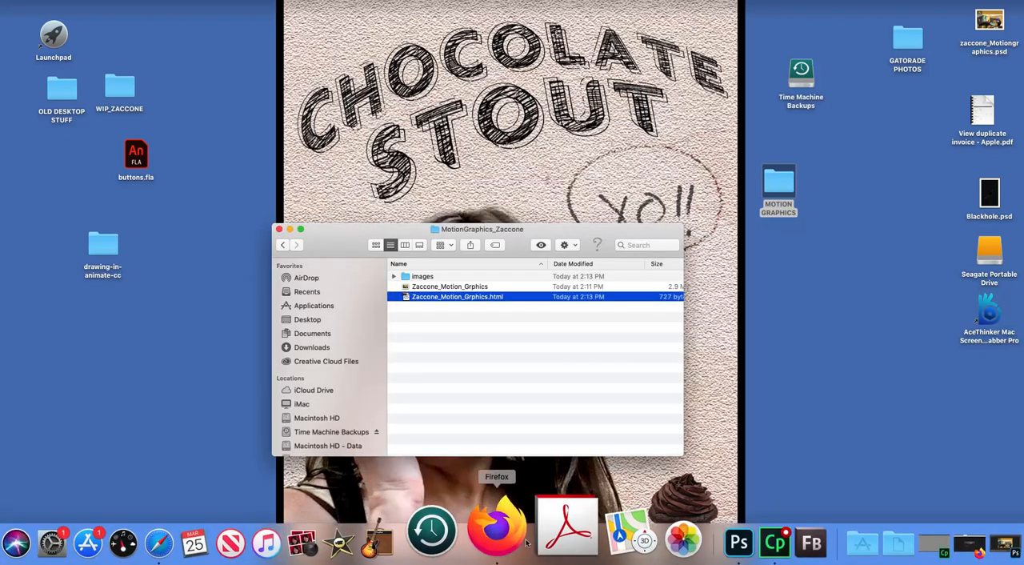
pyautogui.click(488, 521)
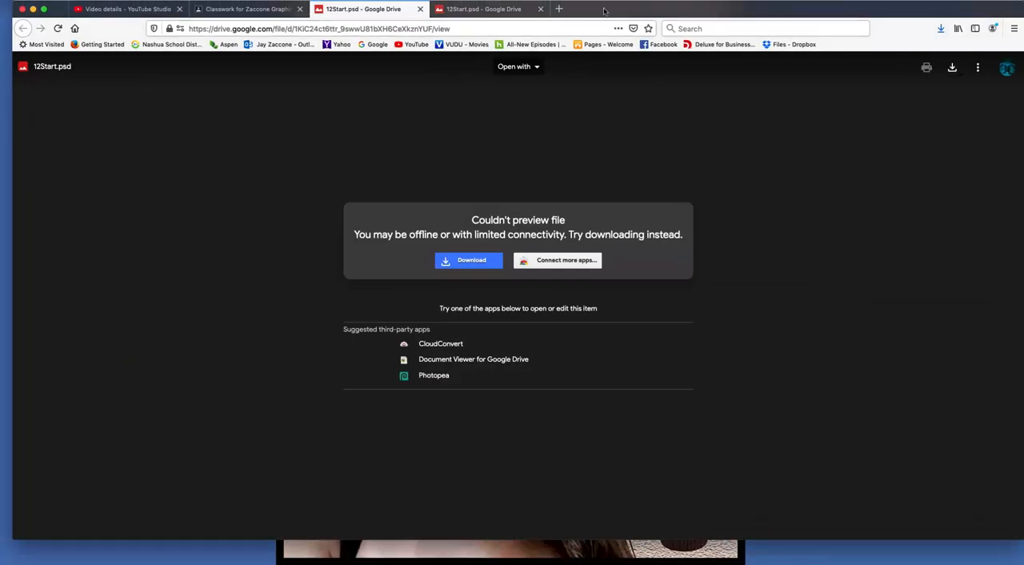
pyautogui.moveTo(559, 10); pyautogui.dragTo(445, 177)
pyautogui.click(445, 176)
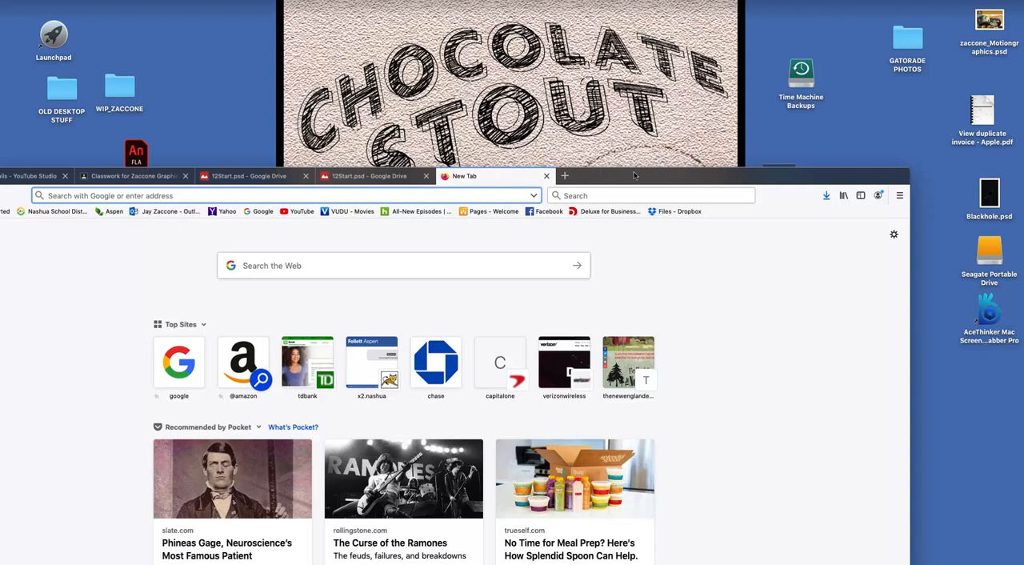
# Step: Uncover the Finder export folder and load the exported HTML file into the blank Firefox tab
pyautogui.moveTo(642, 181); pyautogui.dragTo(320, 87)
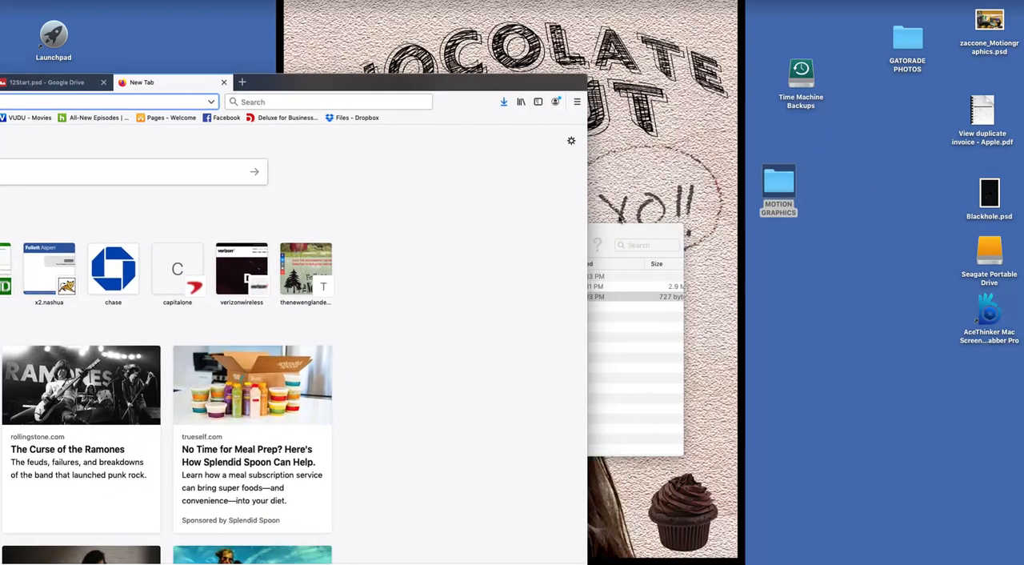
pyautogui.click(623, 236)
pyautogui.moveTo(406, 297); pyautogui.dragTo(104, 103)
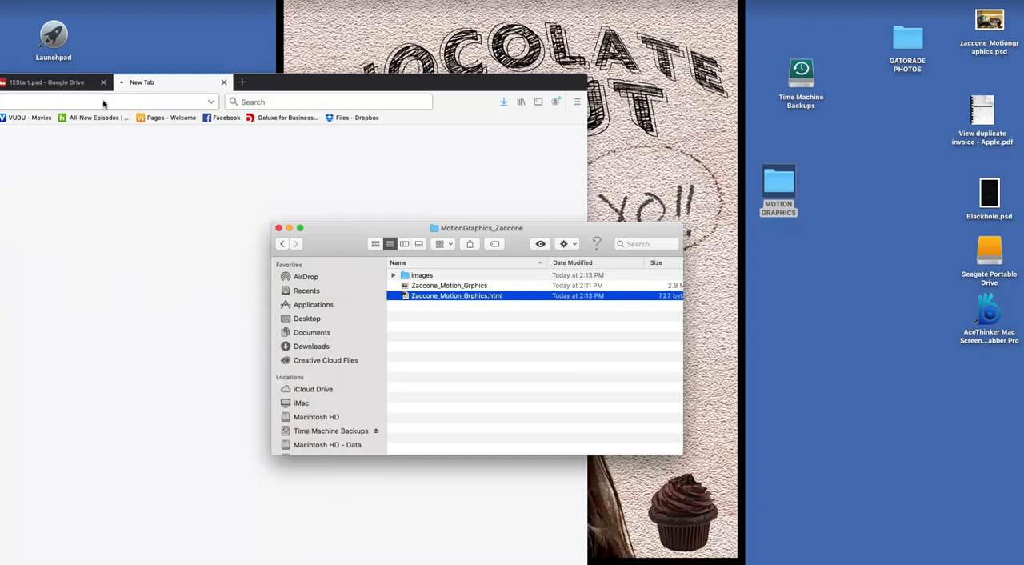
# Step: Bring the browser window fully into view and reload the exported page twice to replay the logo animation
pyautogui.moveTo(329, 85); pyautogui.dragTo(743, 79)
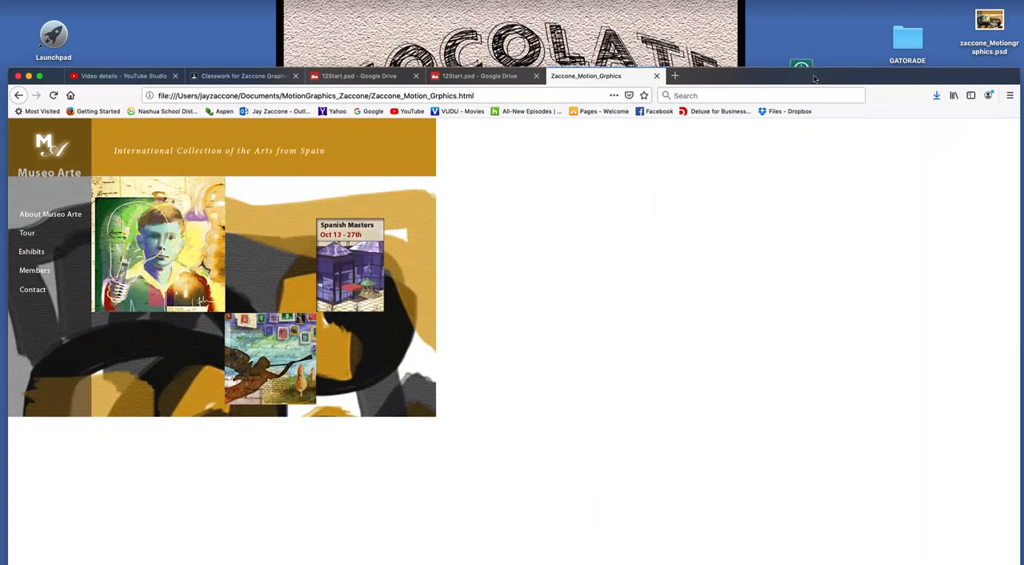
pyautogui.click(184, 94)
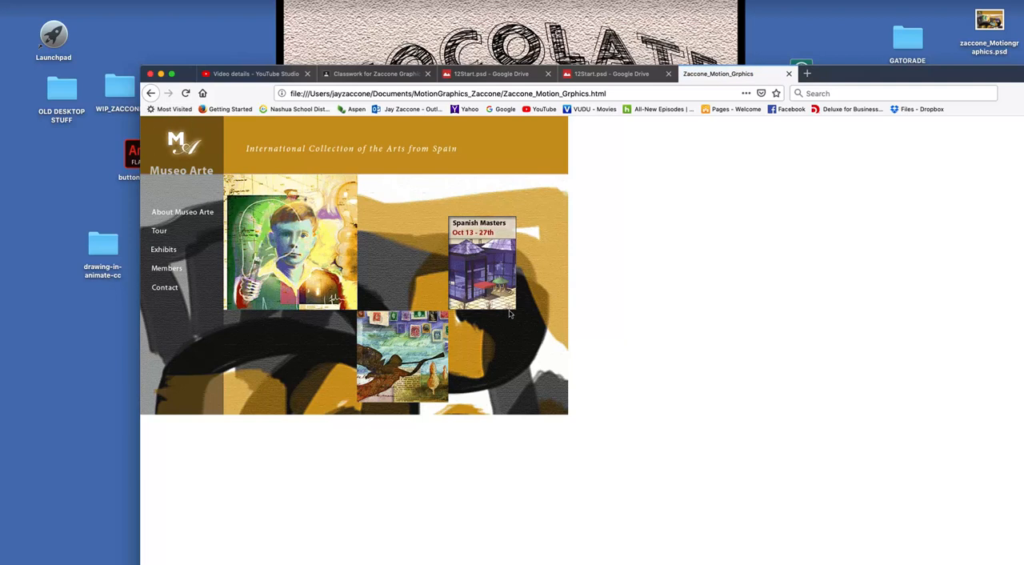
pyautogui.click(184, 93)
pyautogui.moveTo(80, 559)
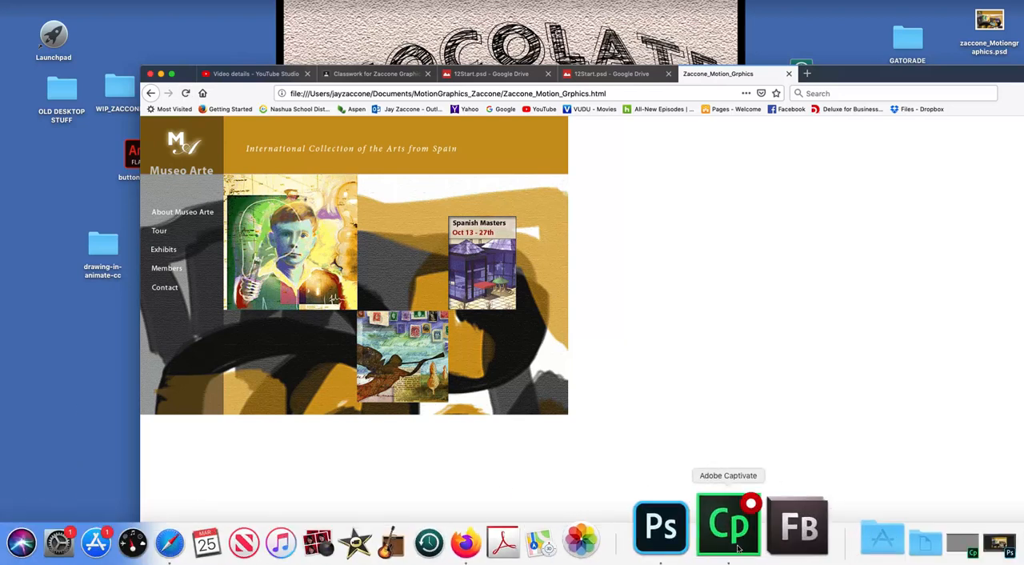
# Step: Close the exported page's tab and both 12Start.psd Google Drive tabs
pyautogui.click(788, 73)
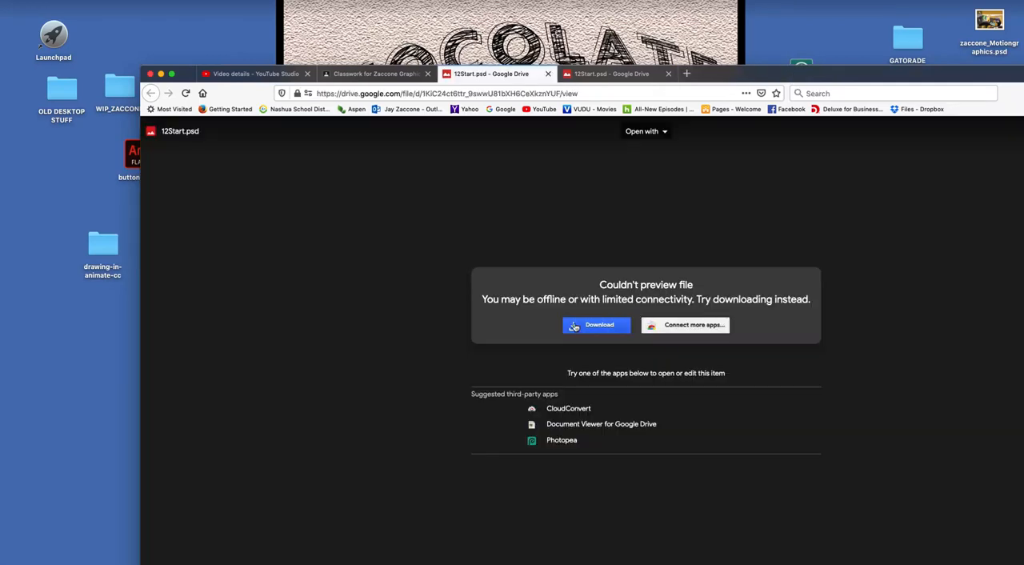
pyautogui.click(547, 74)
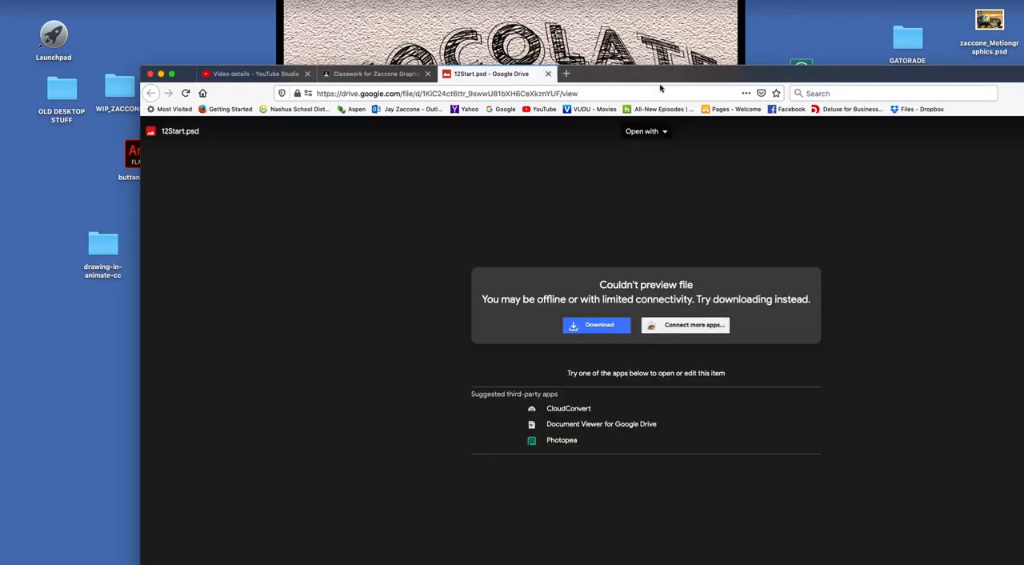
pyautogui.moveTo(693, 81); pyautogui.dragTo(443, 113)
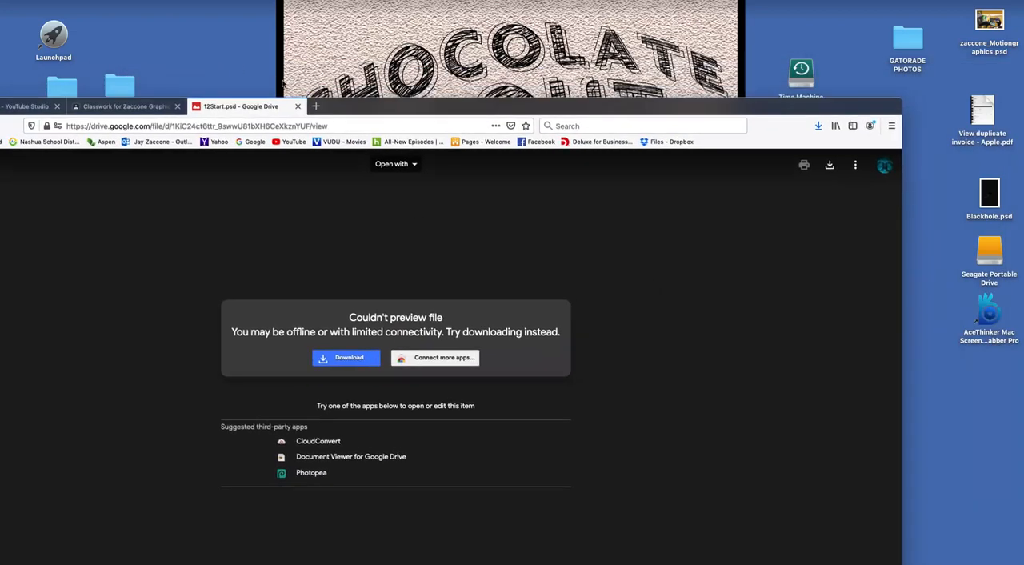
pyautogui.click(297, 106)
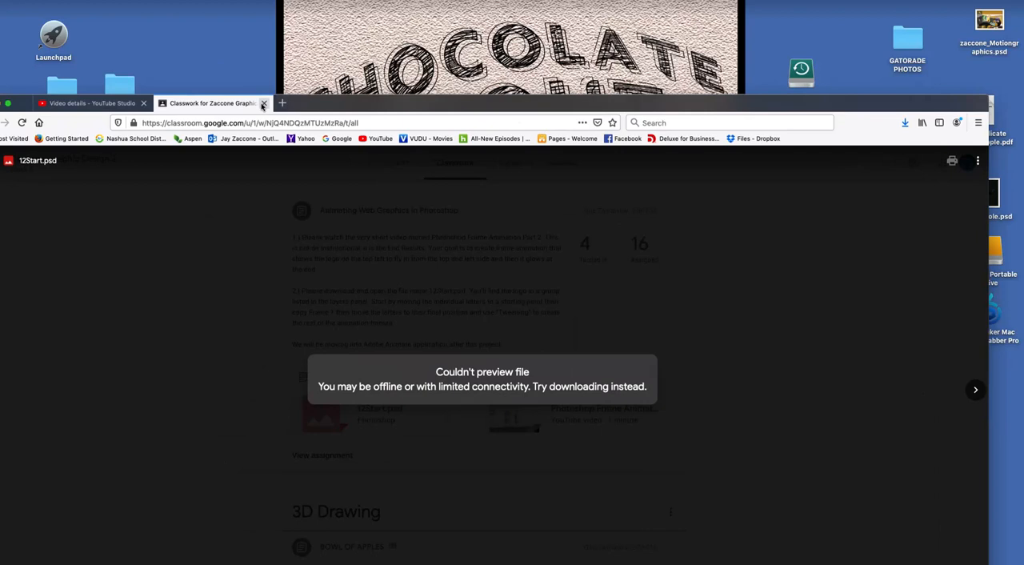
# Step: Dismiss the 12Start.psd preview in Google Classroom and reposition the window so the Animating Web Graphics assignment is in view
pyautogui.click(140, 318)
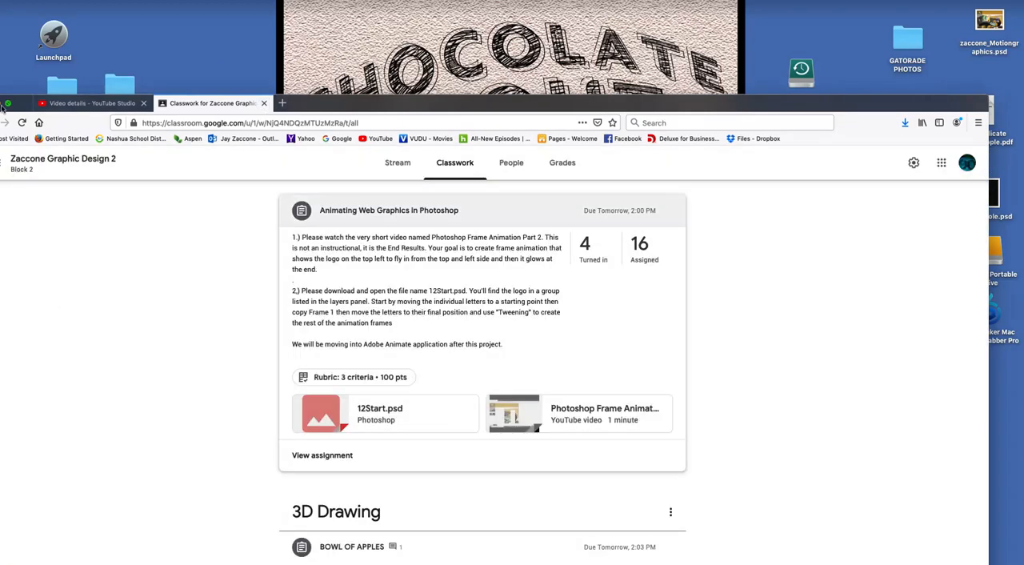
pyautogui.moveTo(393, 110); pyautogui.dragTo(496, 80)
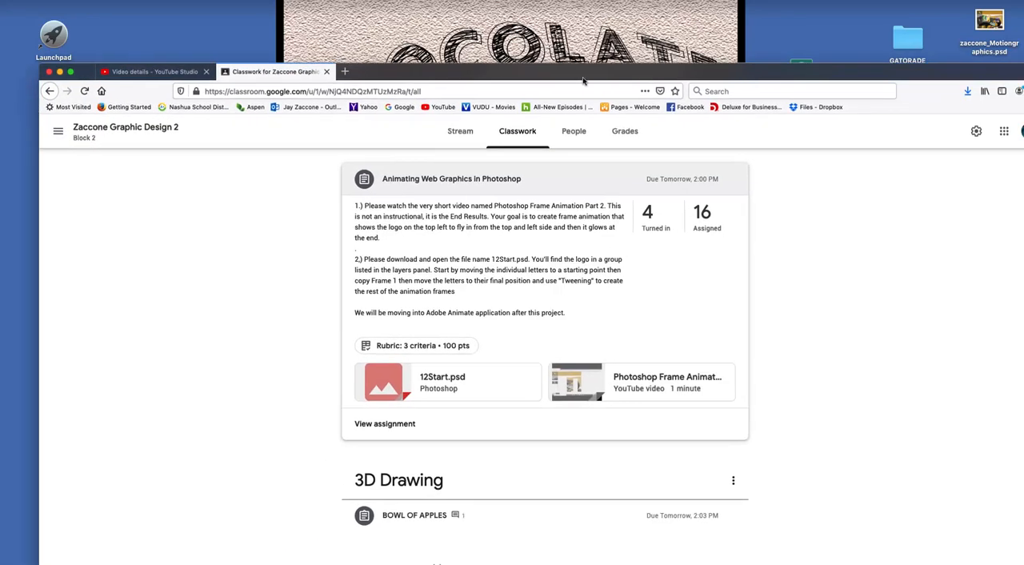
pyautogui.moveTo(579, 77); pyautogui.dragTo(565, 58)
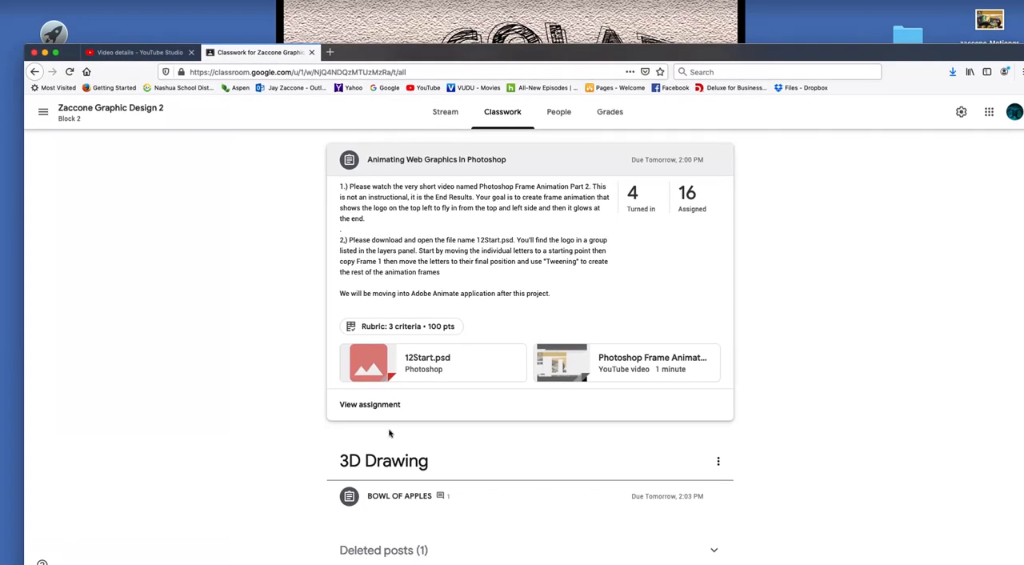
pyautogui.moveTo(639, 562)
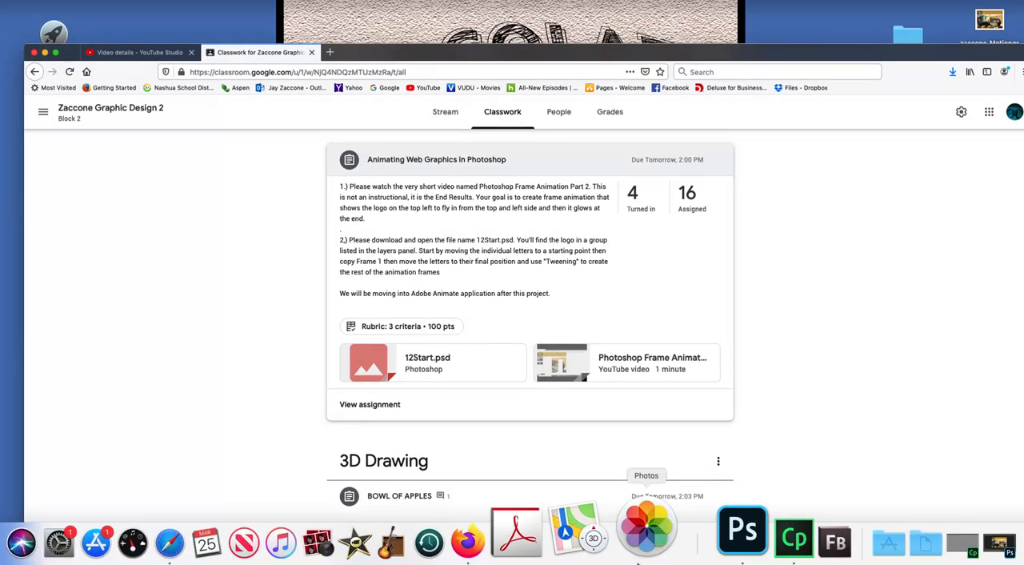